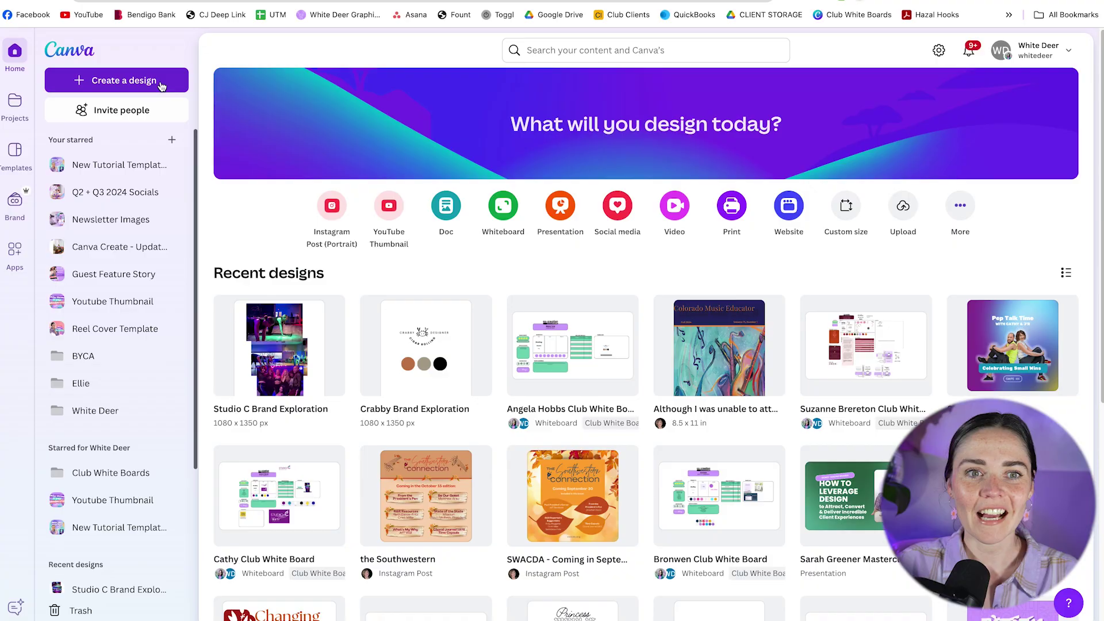
- Create a blank Instagram Post (Portrait) design at 1080 x 1350 px
click(158, 83)
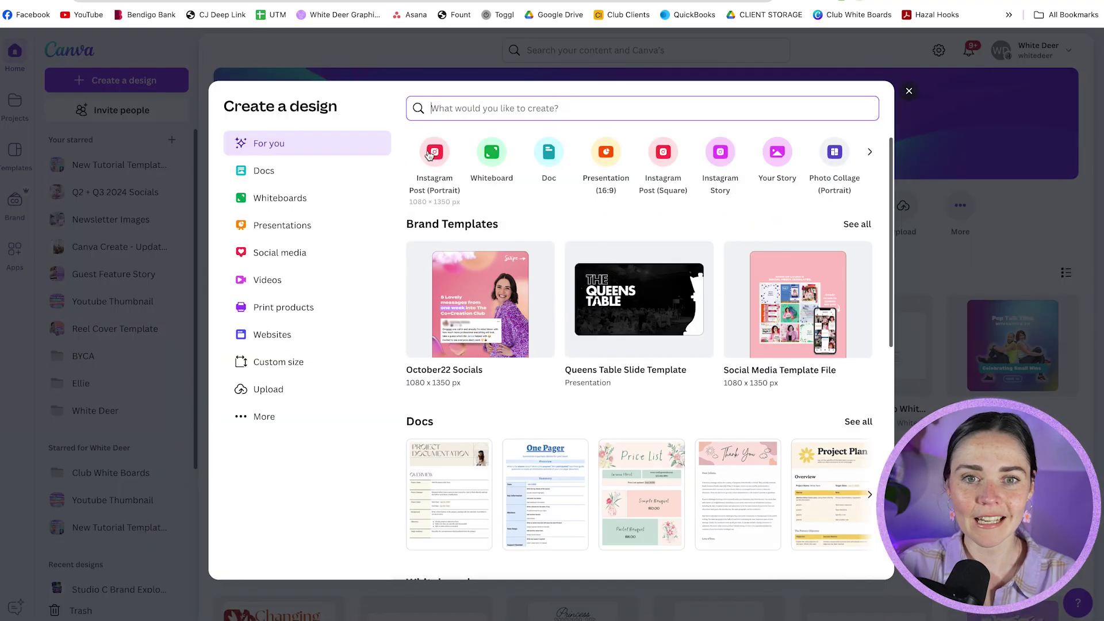
click(433, 151)
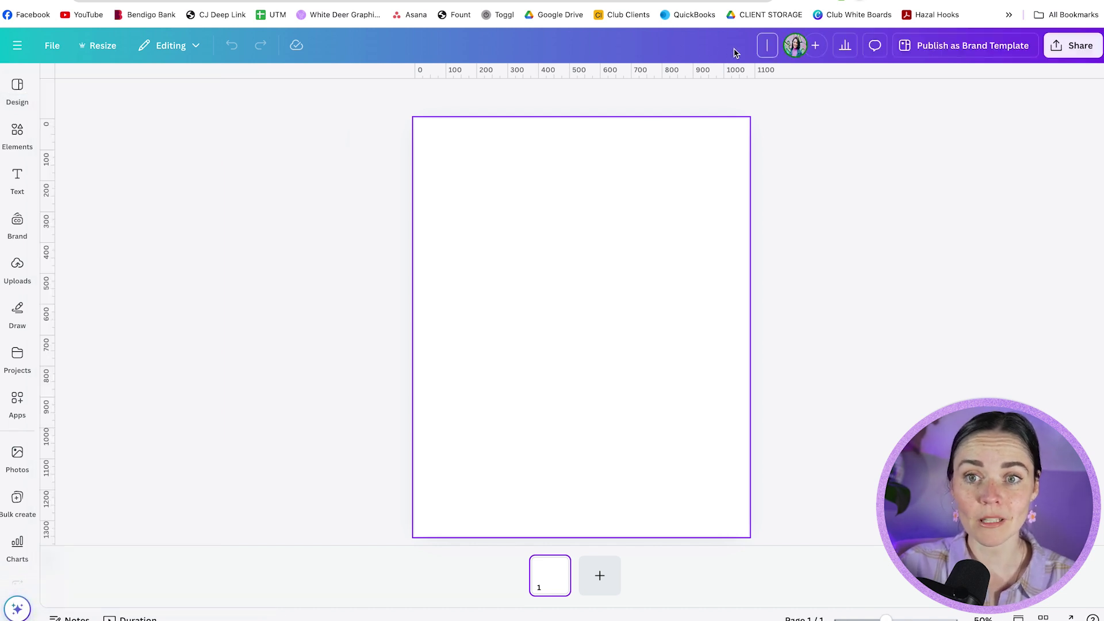
click(779, 86)
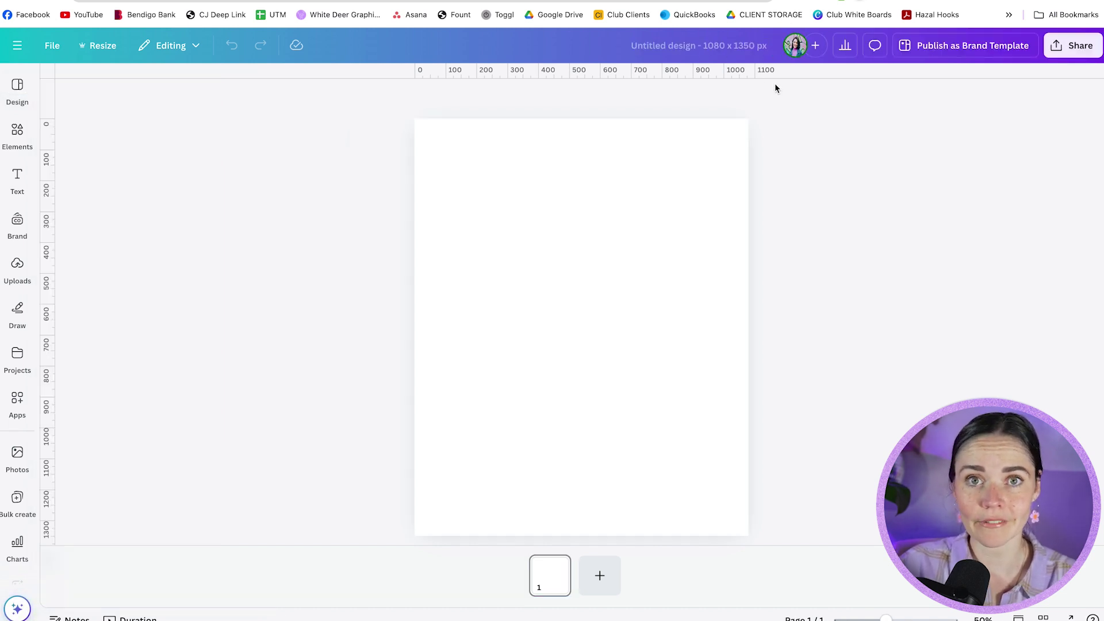
- Name the new design "Lead magnet freebie 5 ways to design in Canva_White Deer"
click(726, 49)
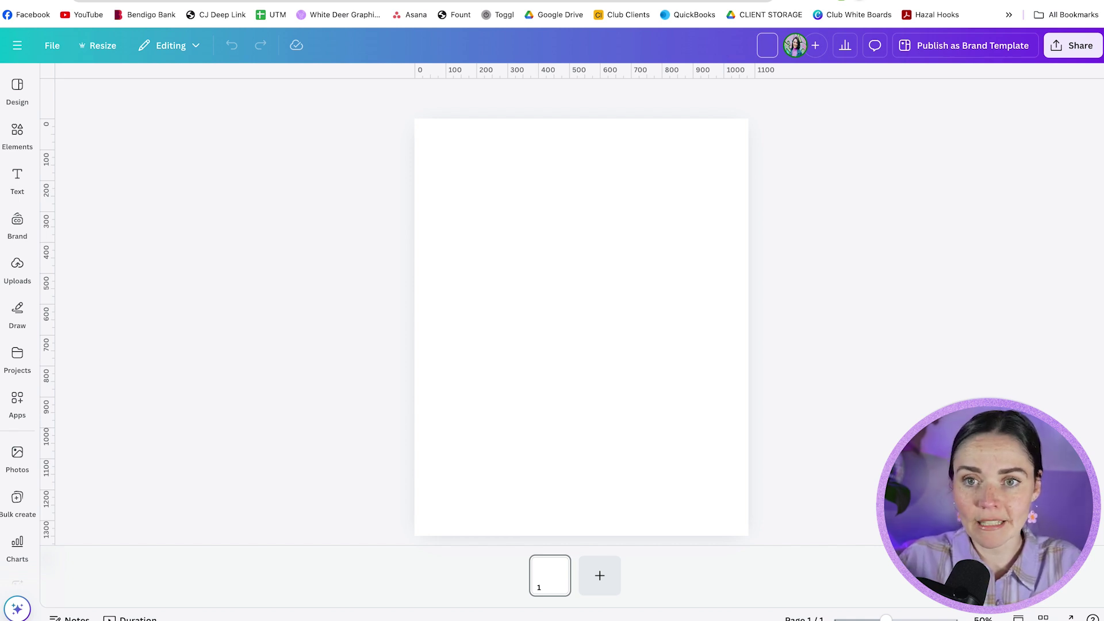
text(Lead ma)
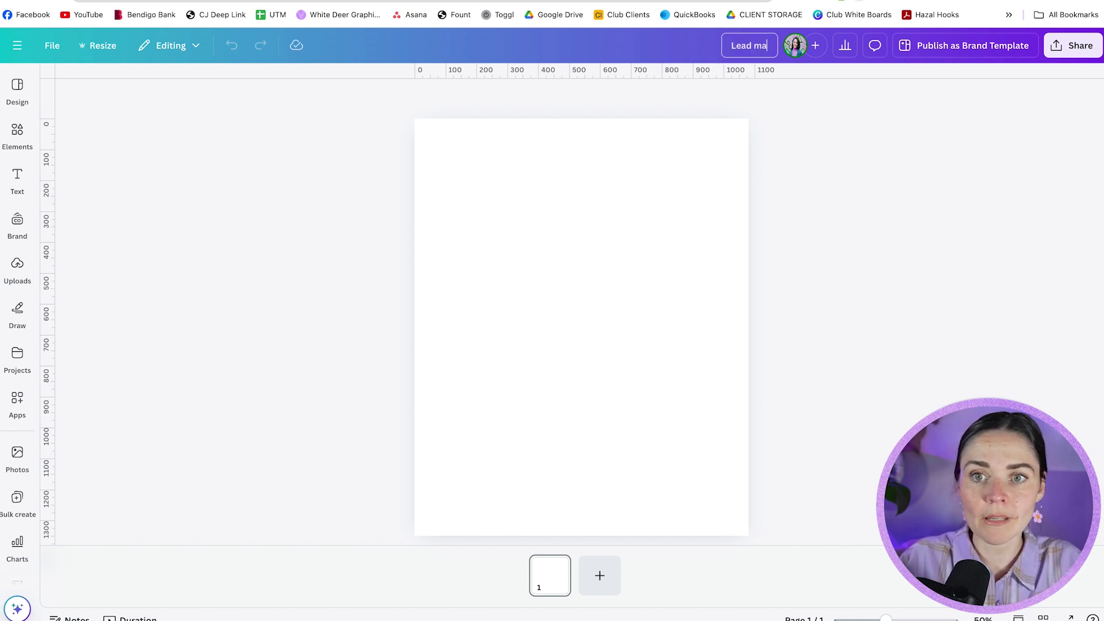
text(gnet)
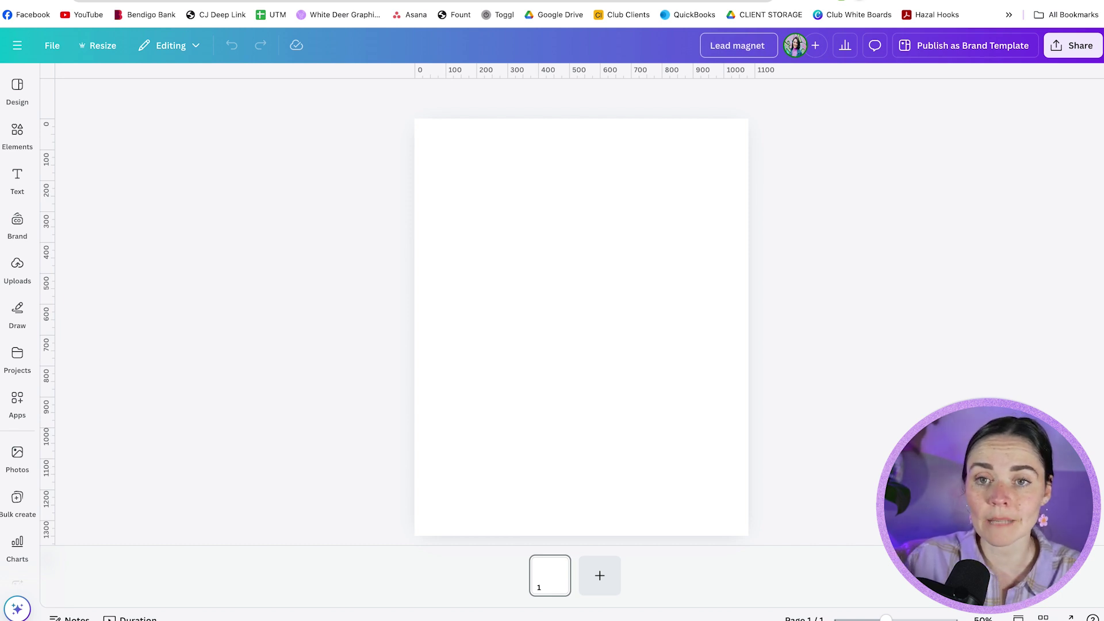
text( freebie)
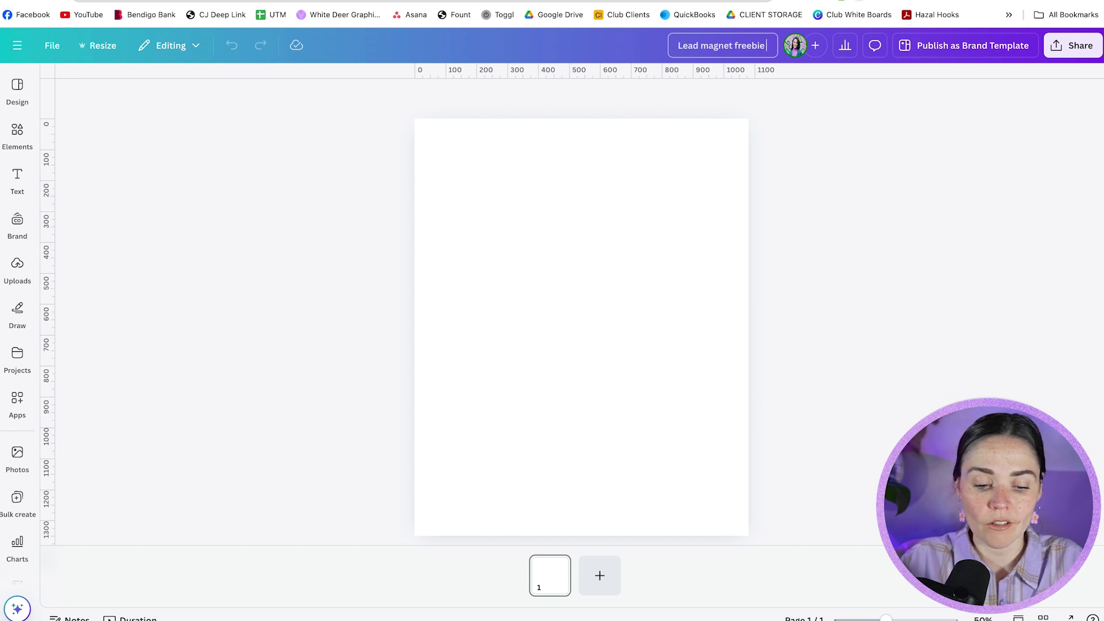
text(5 ways to)
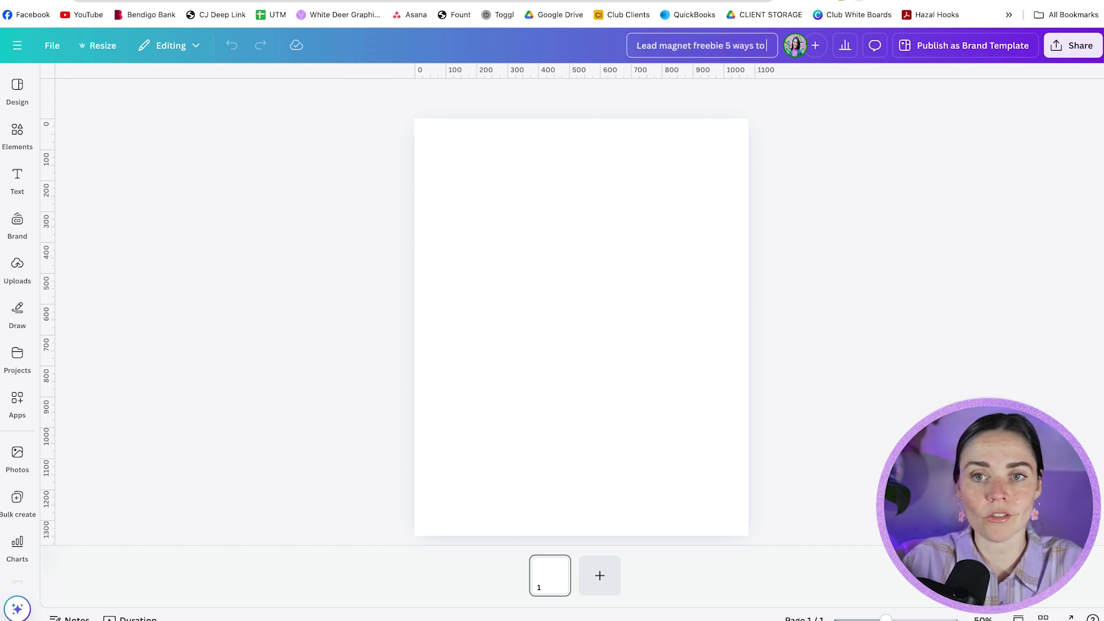
text( design i)
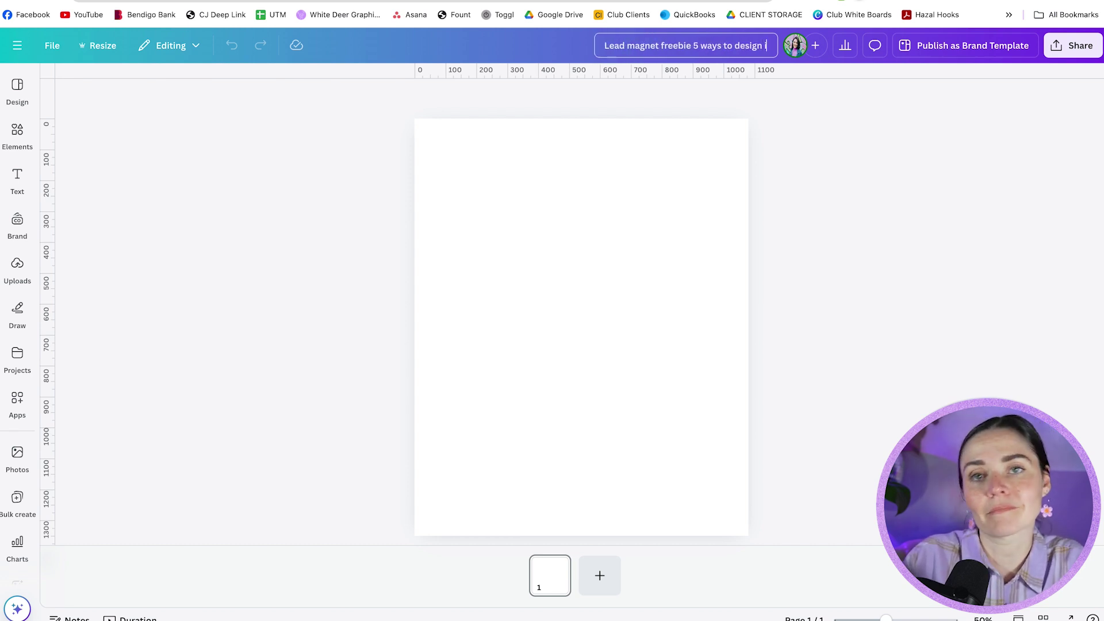
text(n Canva)
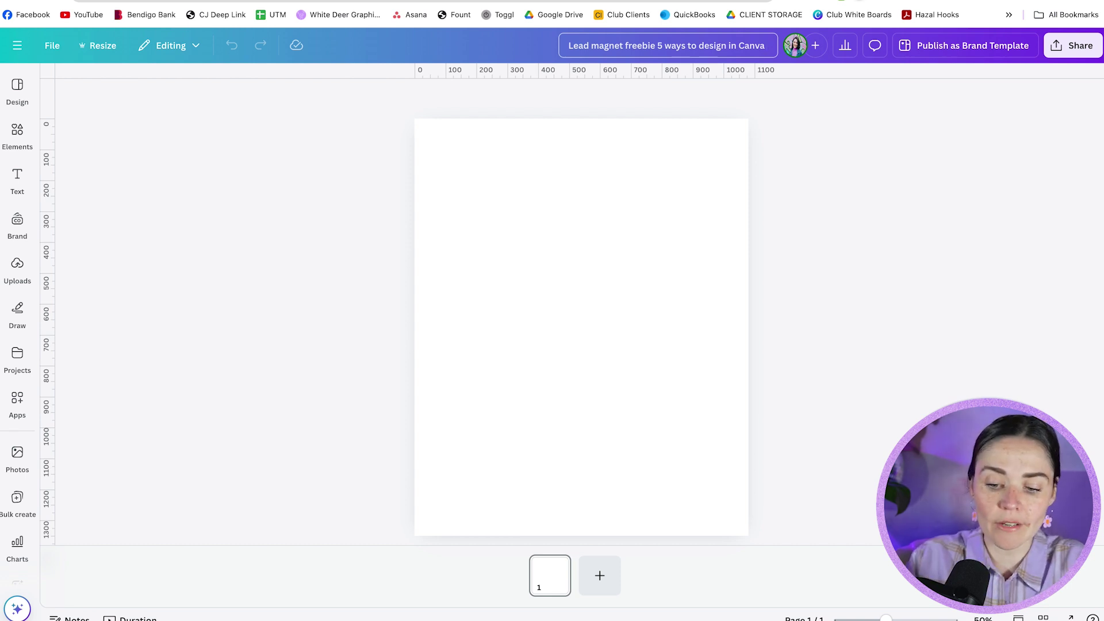
text(_White D)
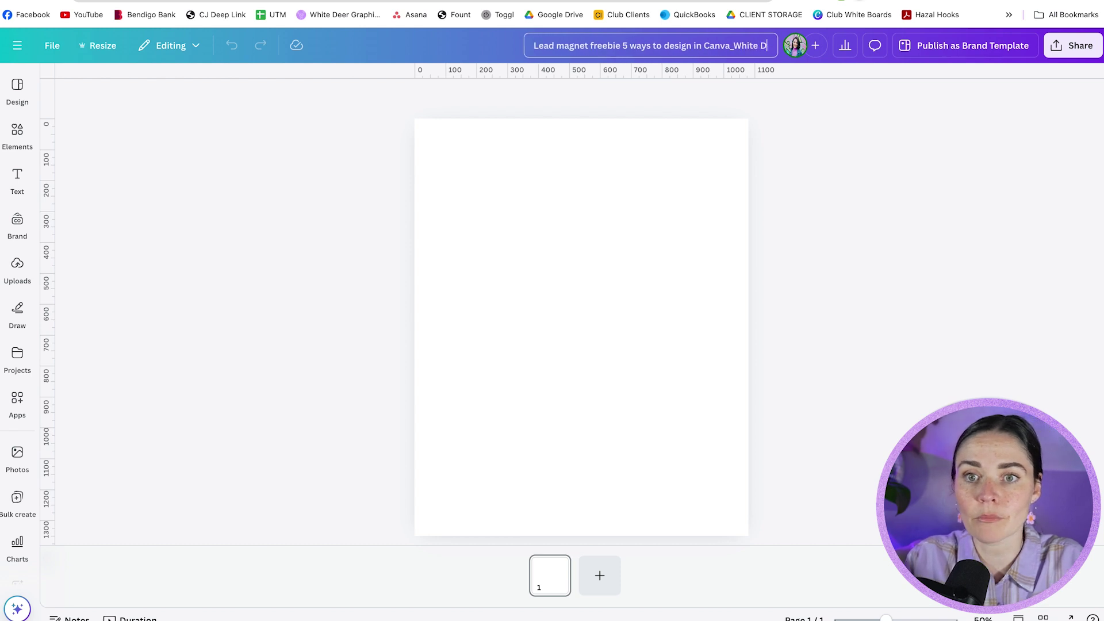
text(eer)
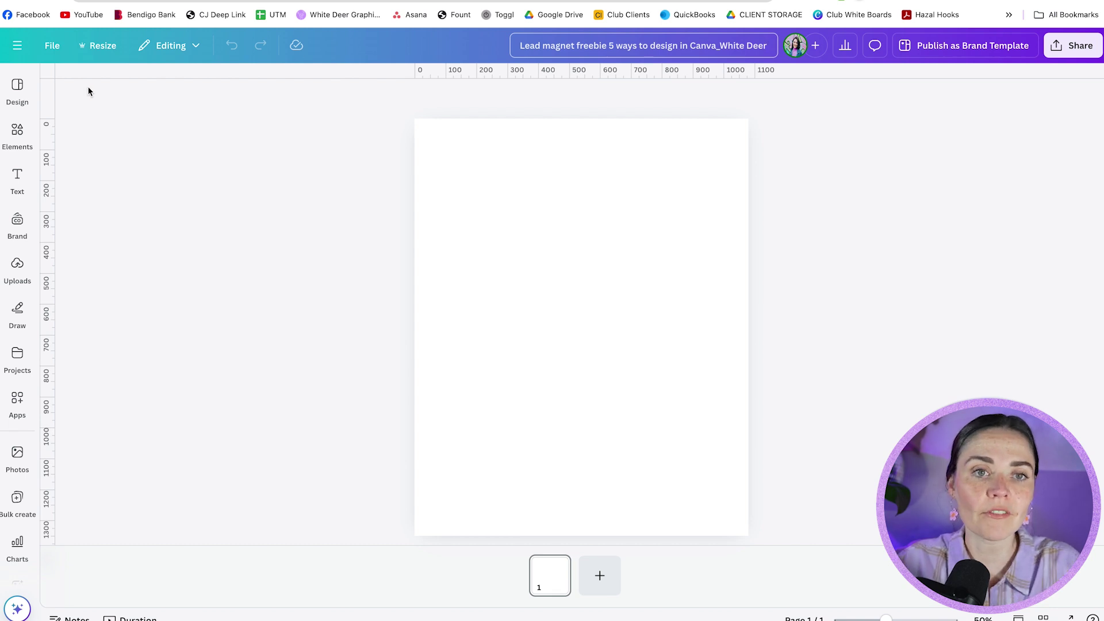
- Return to the home page, search the content for "presentation" and look through the expanded list of matching designs
click(18, 45)
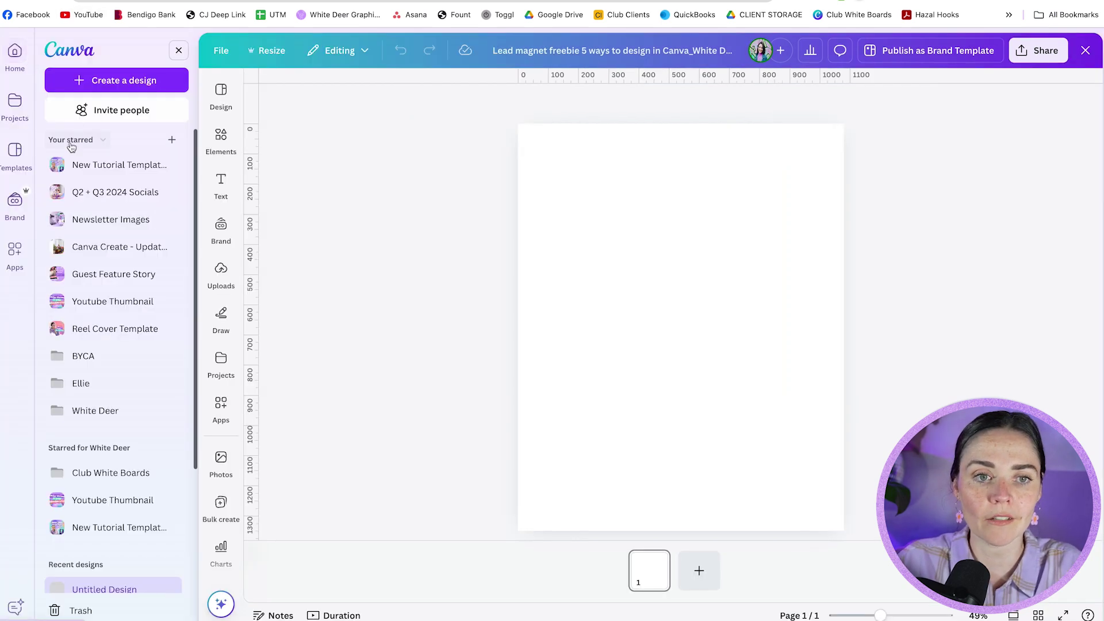
click(15, 55)
text(presentation)
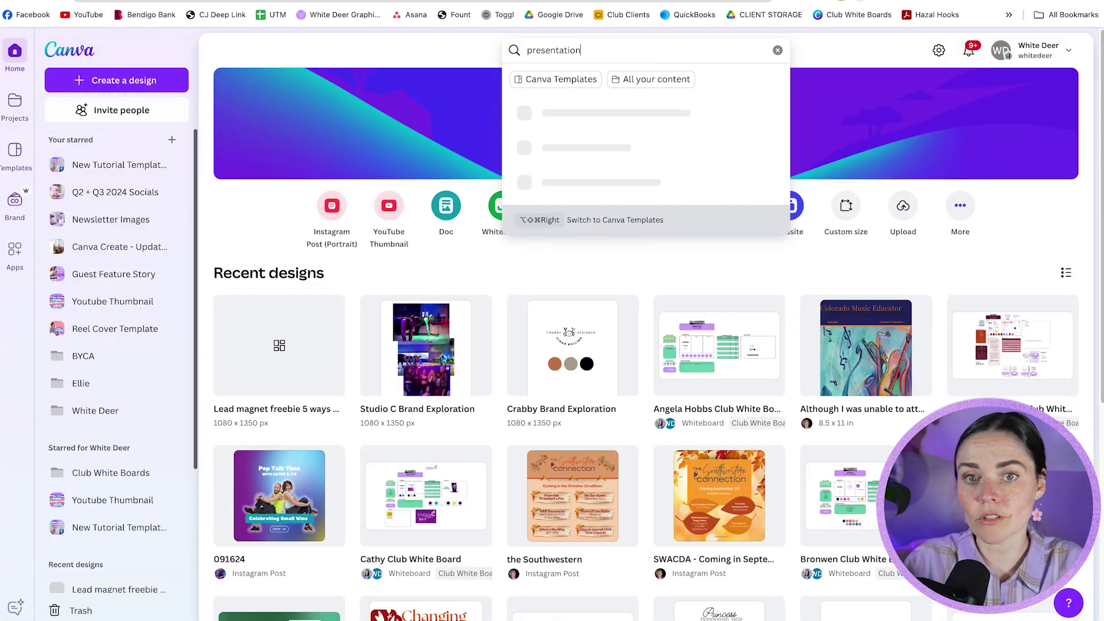
key(Return)
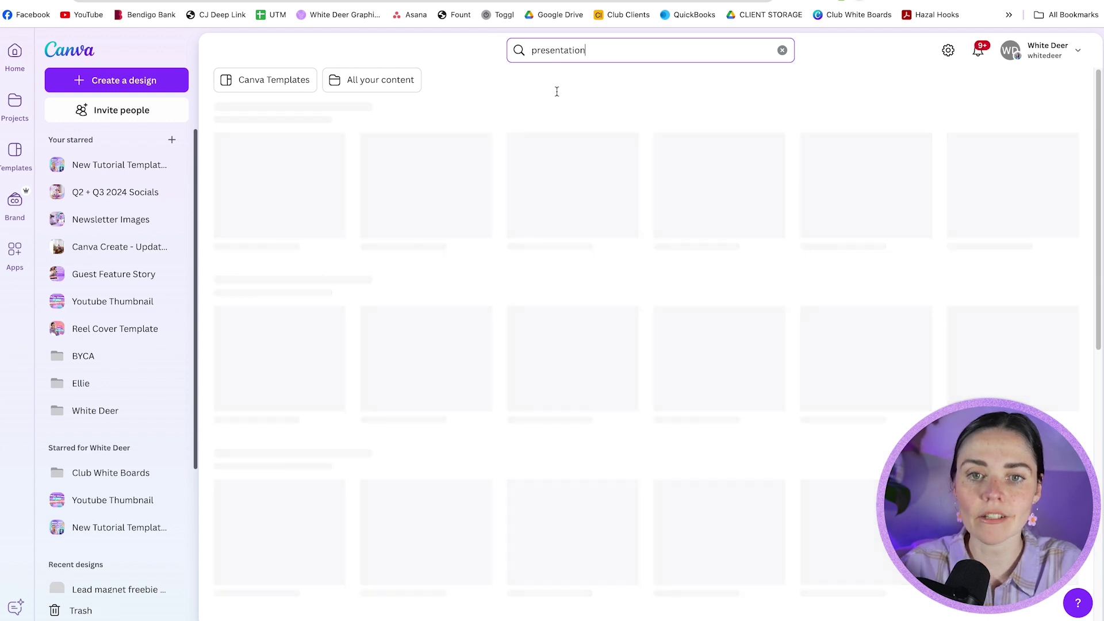
click(645, 289)
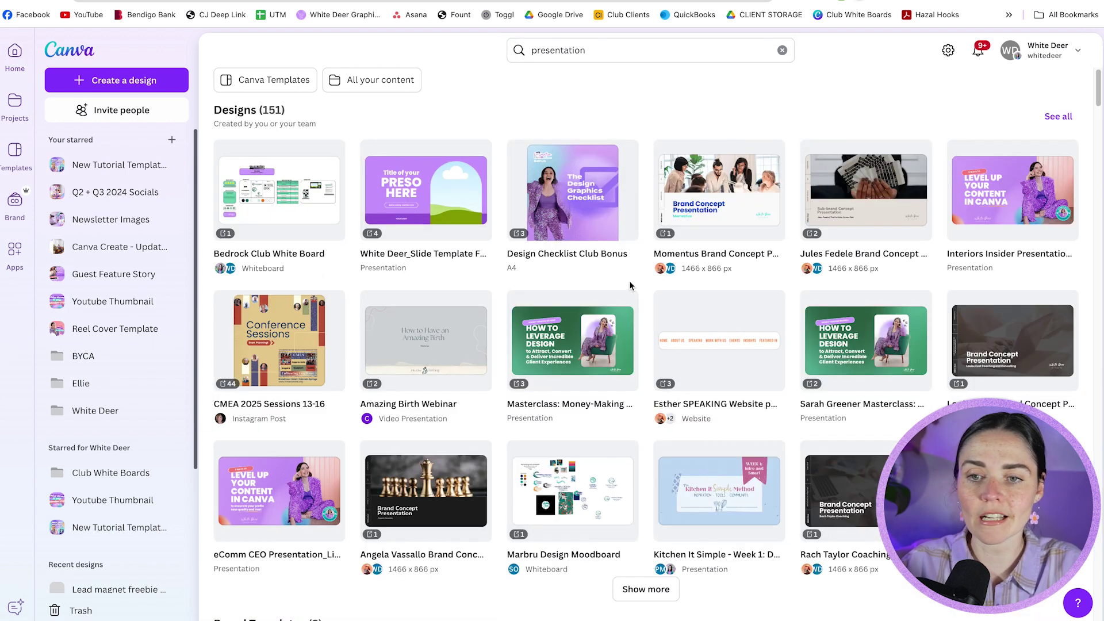
scroll(630, 286, down, 3)
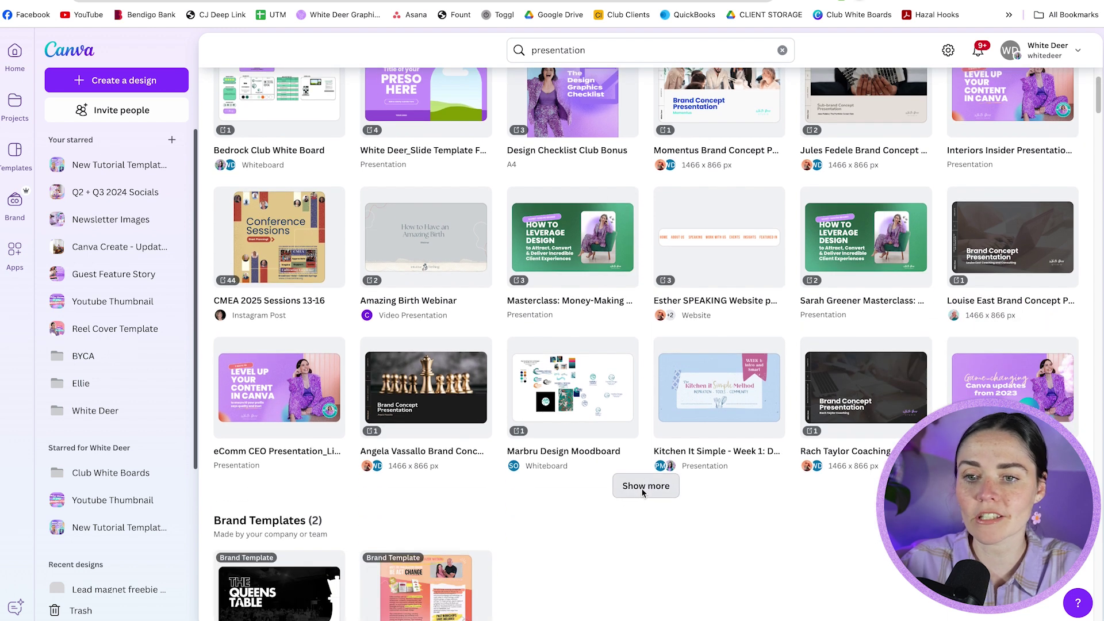
click(647, 486)
scroll(651, 392, down, 5)
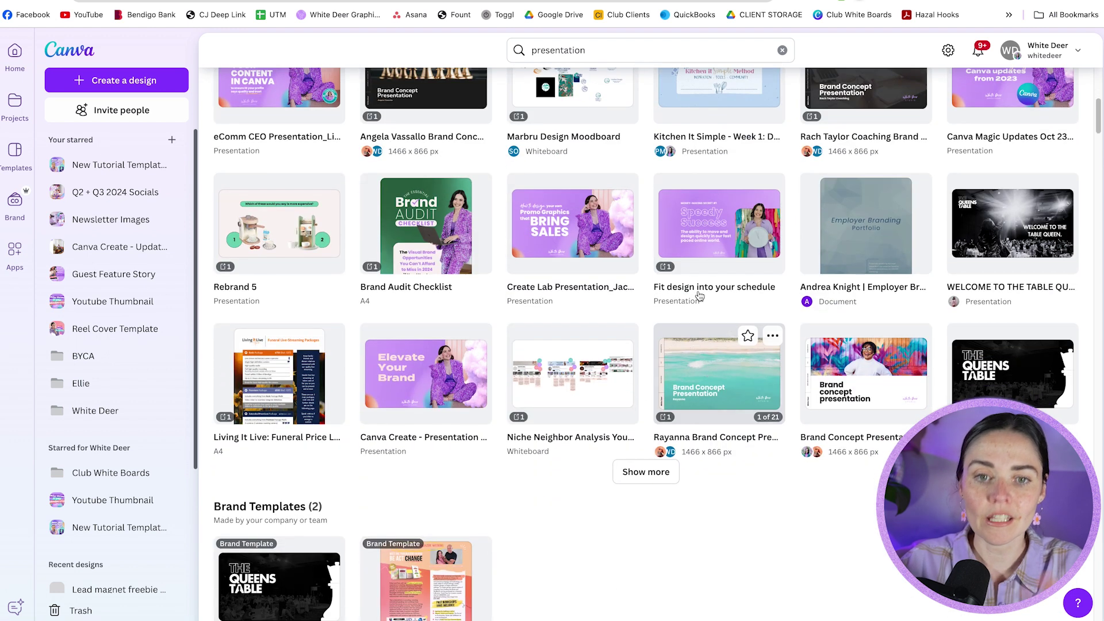
scroll(647, 322, up, 3)
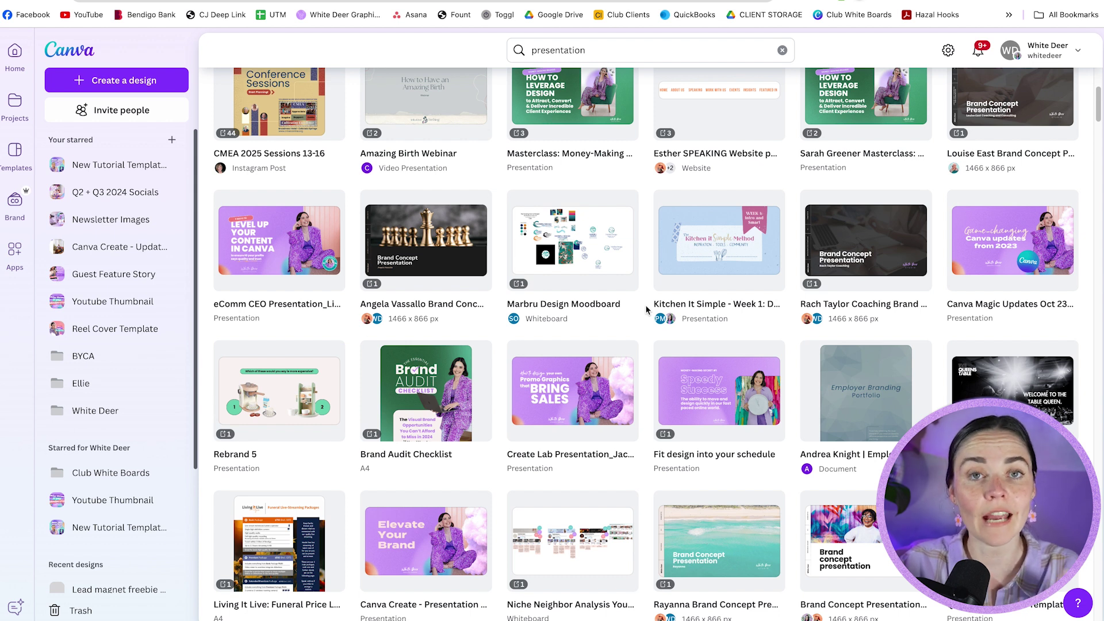
scroll(647, 311, up, 3)
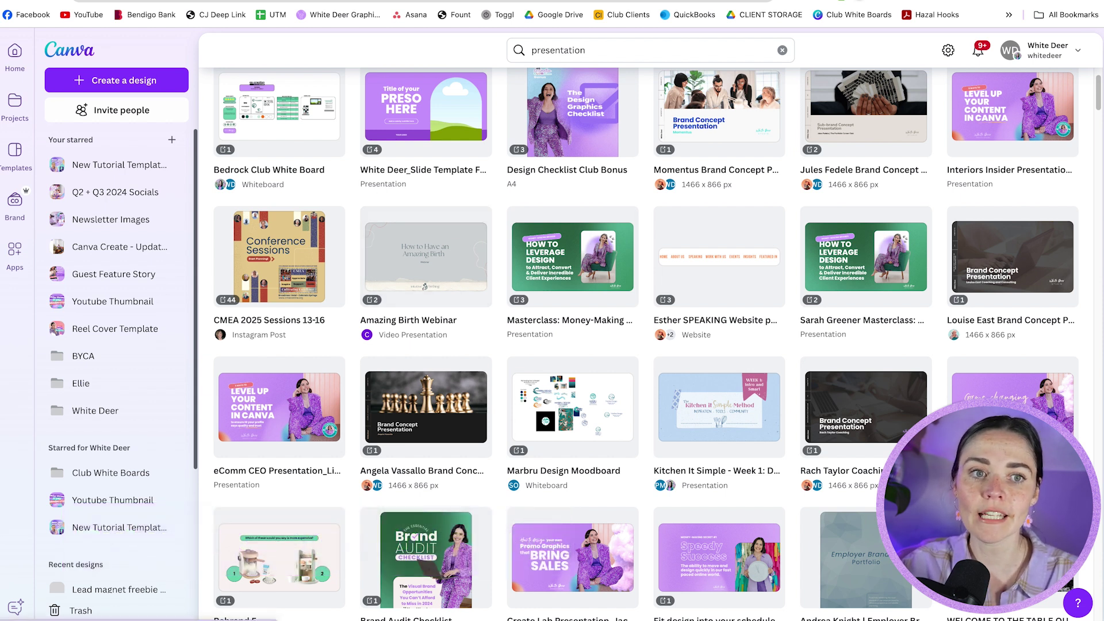
- Open the Presentation Slides folder from the projects and bring up the "Elevate Your Brand Slides_June23" presentation
click(15, 103)
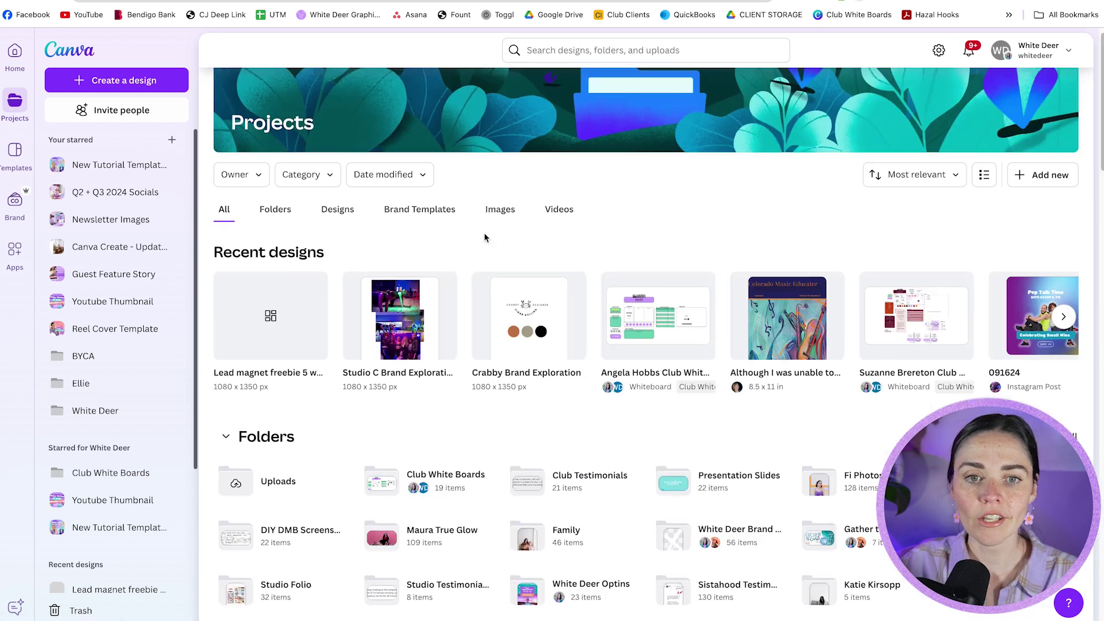
scroll(384, 296, down, 4)
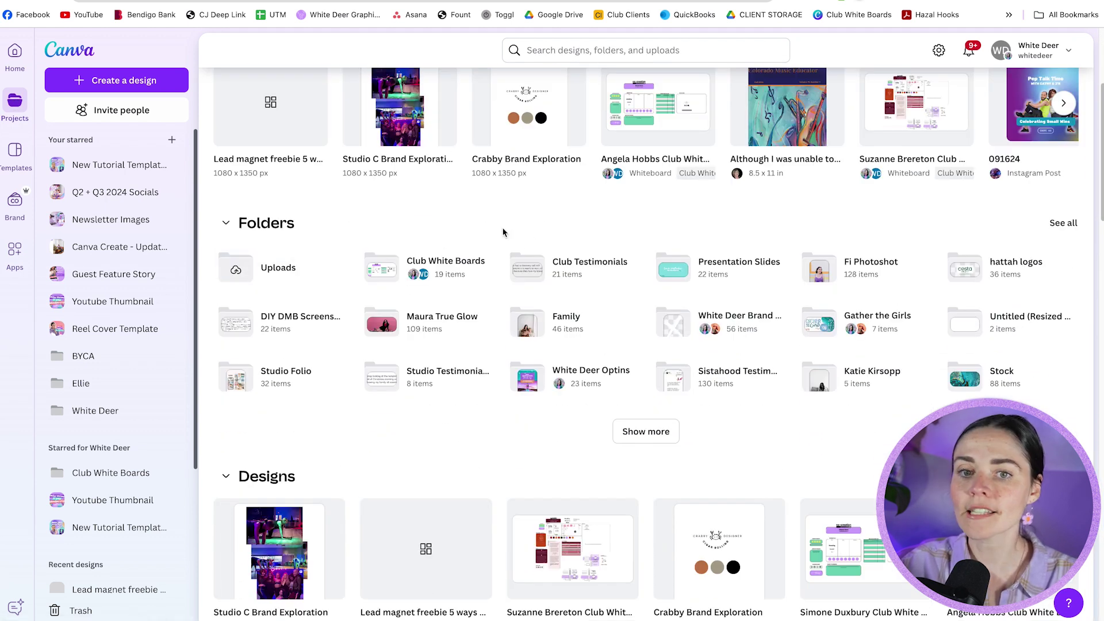
click(633, 429)
scroll(643, 205, down, 2)
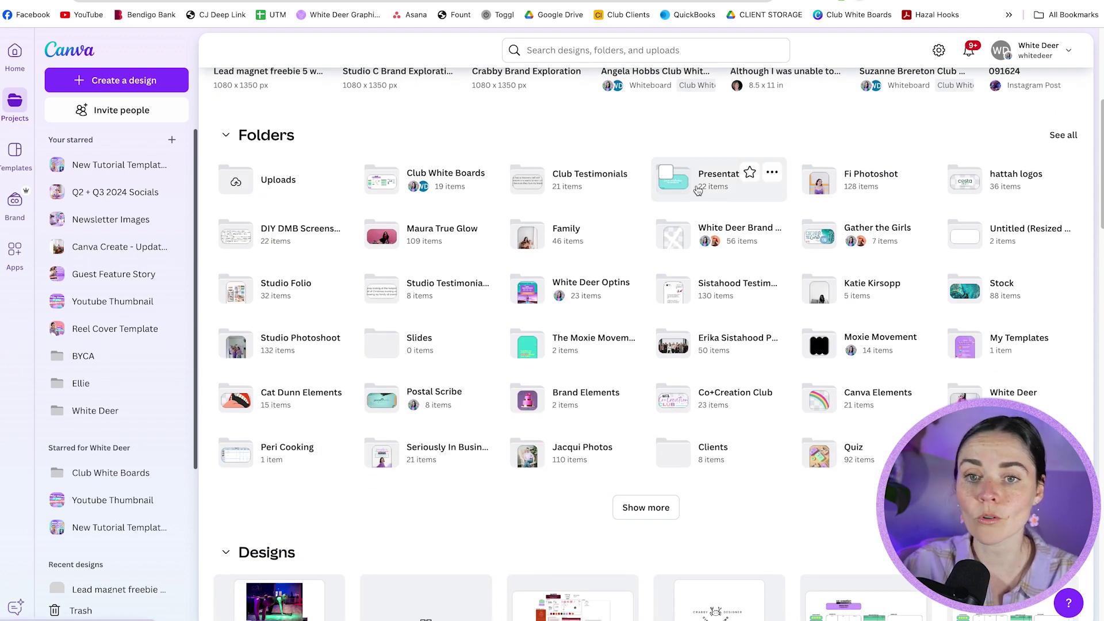
click(697, 191)
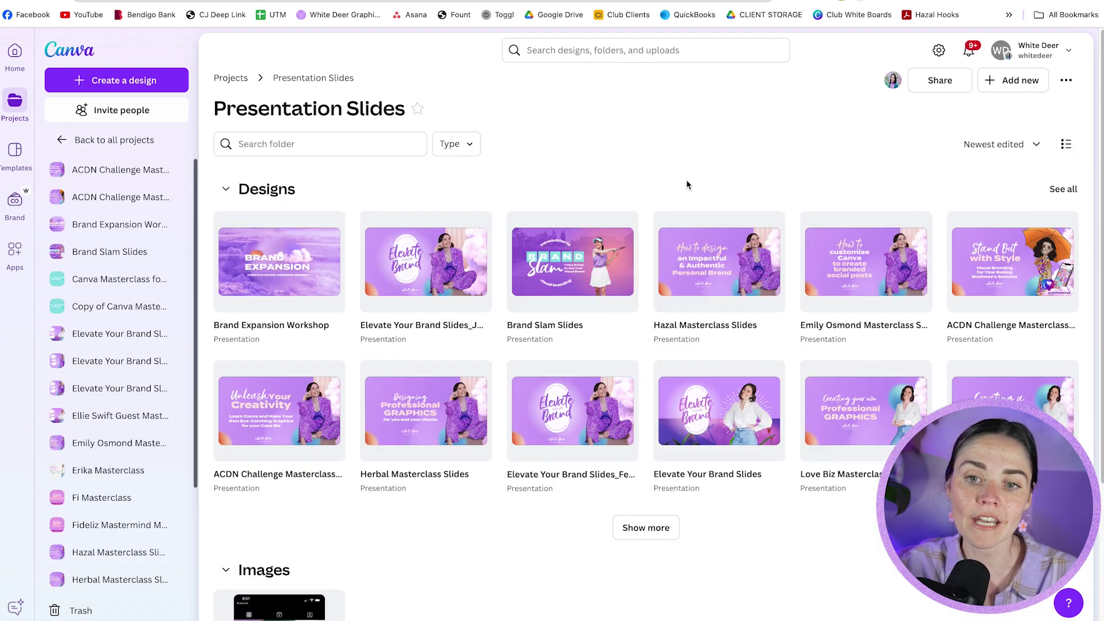
key(alt+Left)
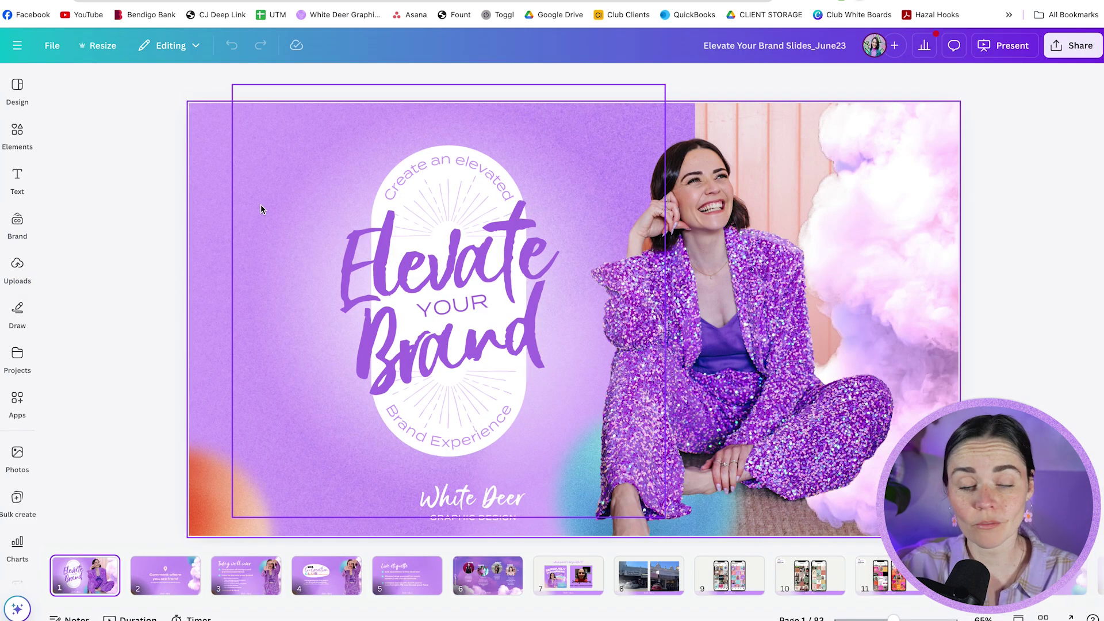
- Browse the project folders inside the editor and open the Presentation Slides folder
click(19, 355)
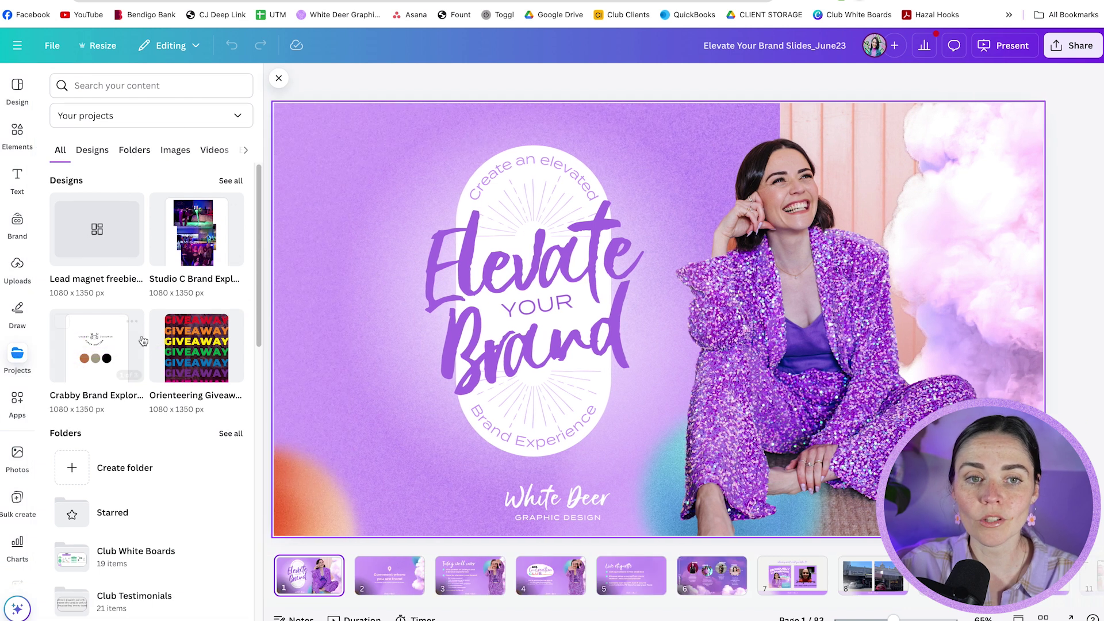
click(136, 152)
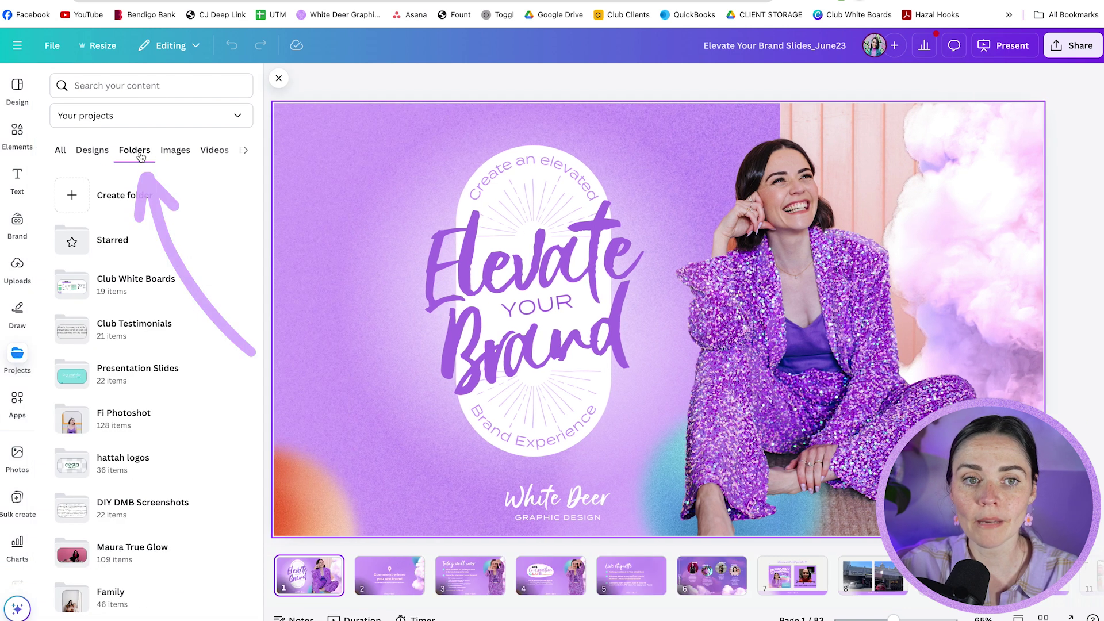
click(59, 151)
scroll(143, 287, down, 5)
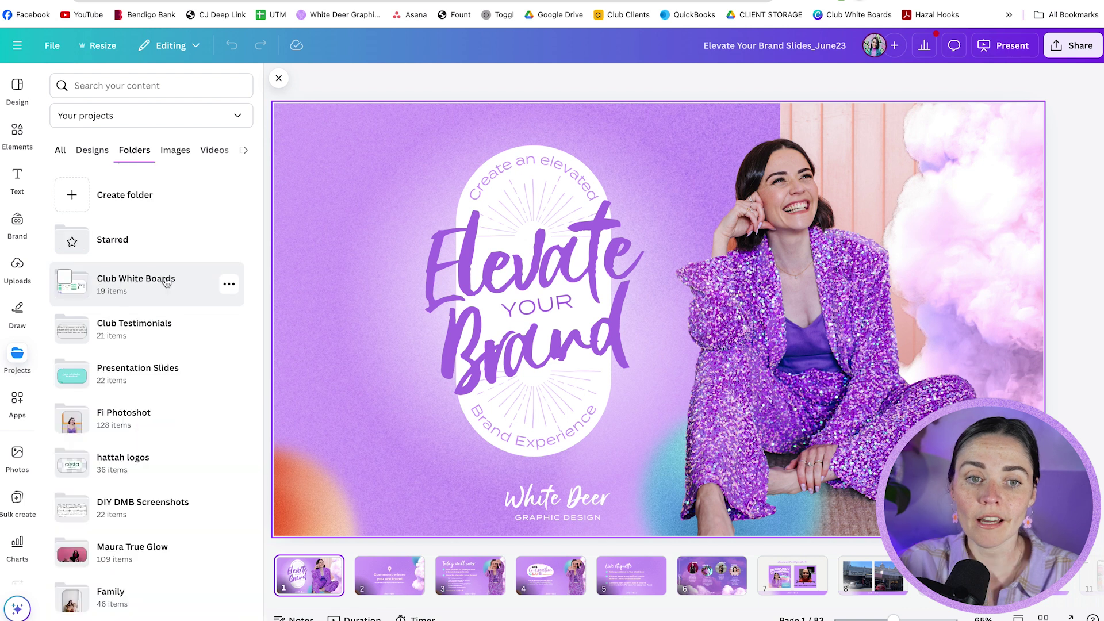
scroll(166, 282, down, 2)
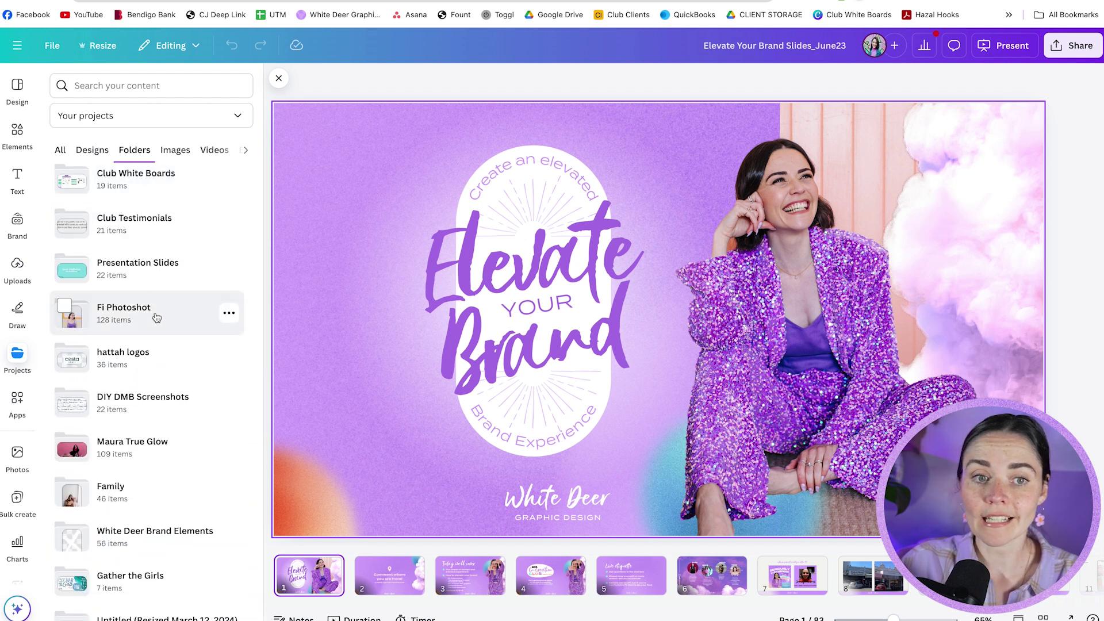
click(143, 275)
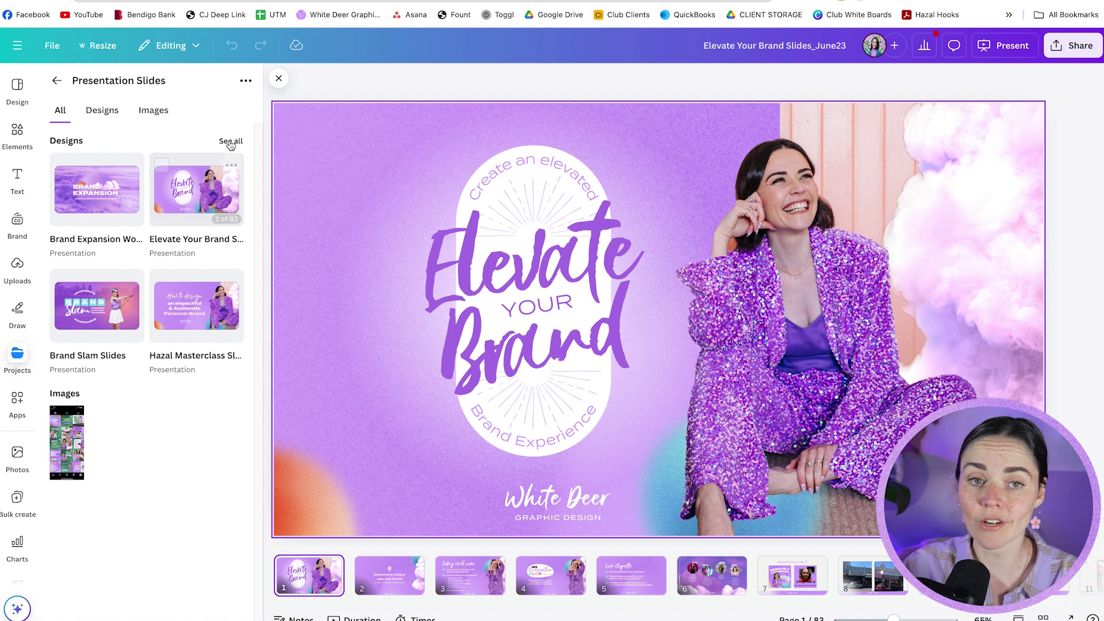
- Add the "Which business Insta would you follow?" slide from the authentic personal brand masterclass design as a new page
click(190, 303)
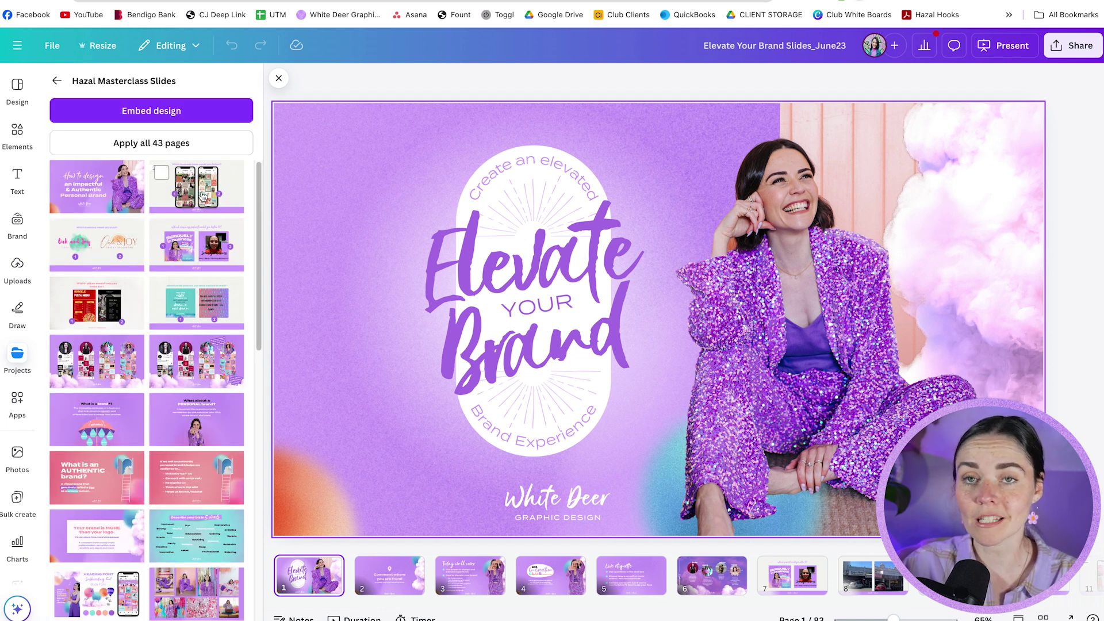
click(181, 186)
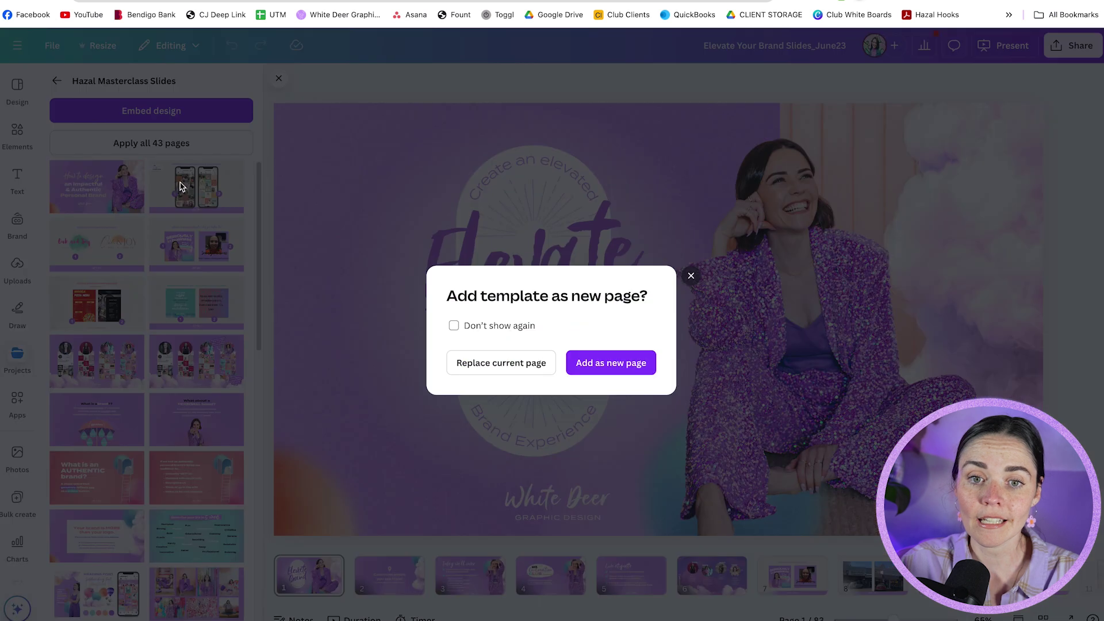
click(611, 363)
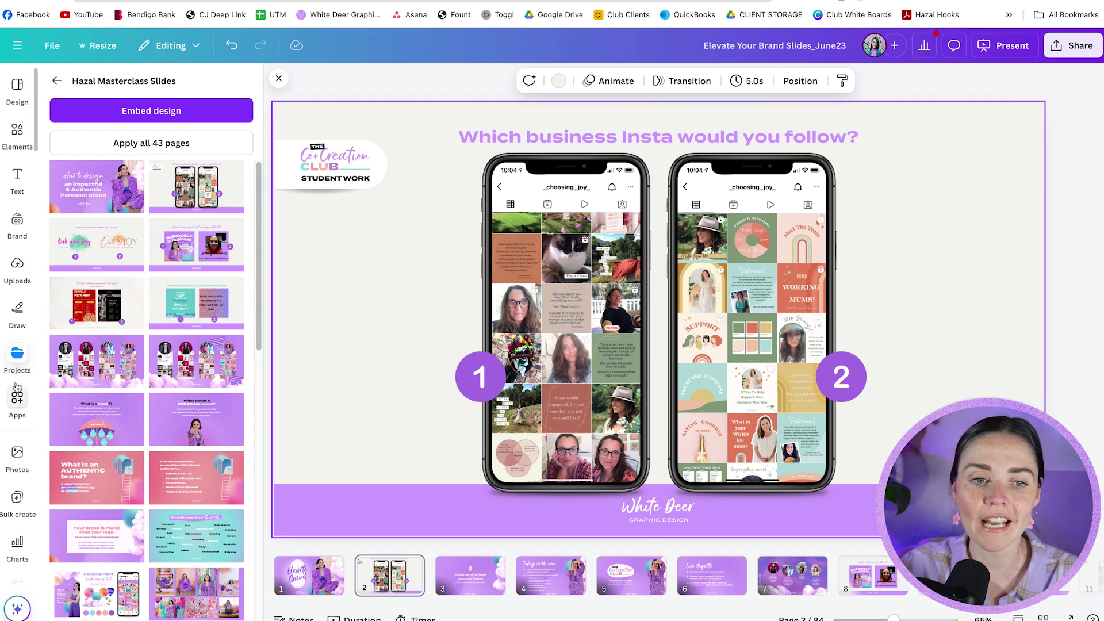
- Open the pinned Photoshot folder from the editor's shortcuts to view its images and videos
scroll(19, 383, down, 5)
scroll(19, 384, down, 1)
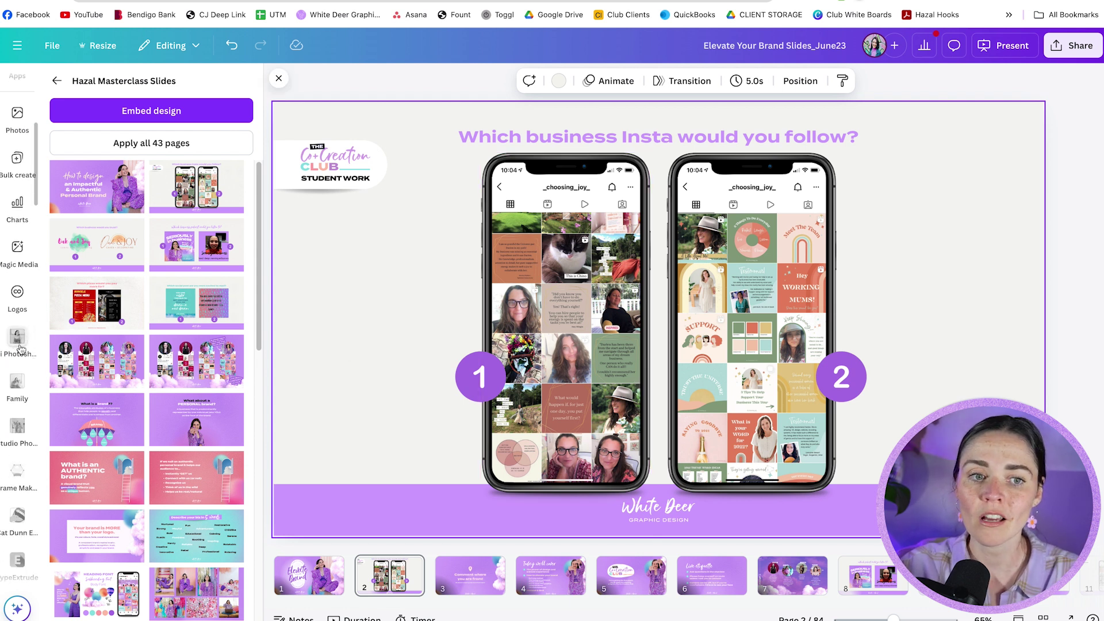
click(21, 339)
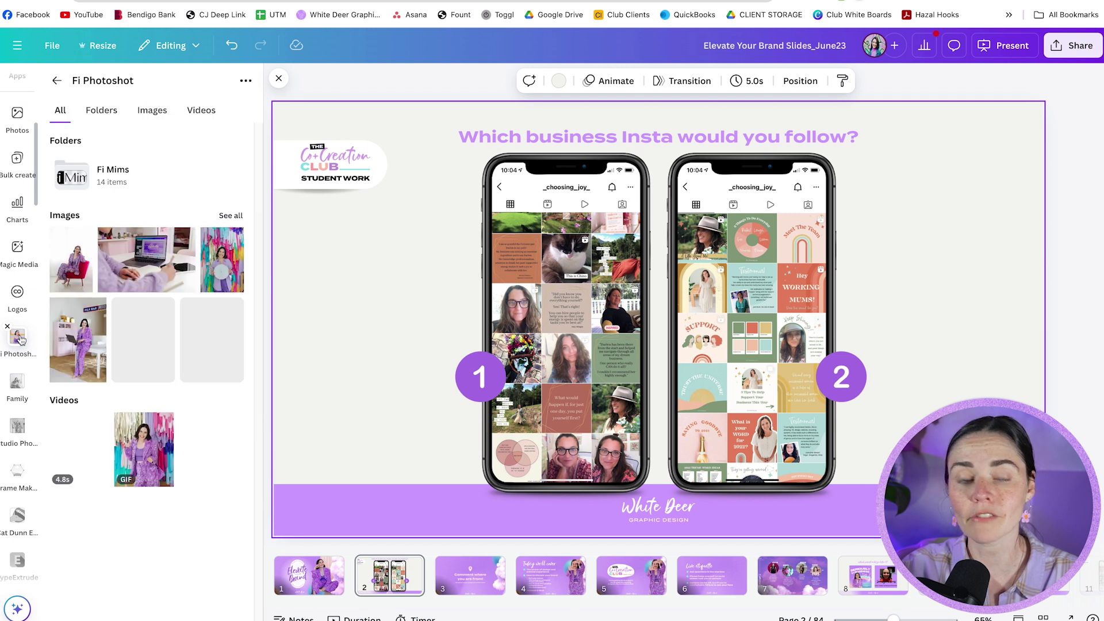
- View all the images in the Photoshot folder and browse through them
click(233, 215)
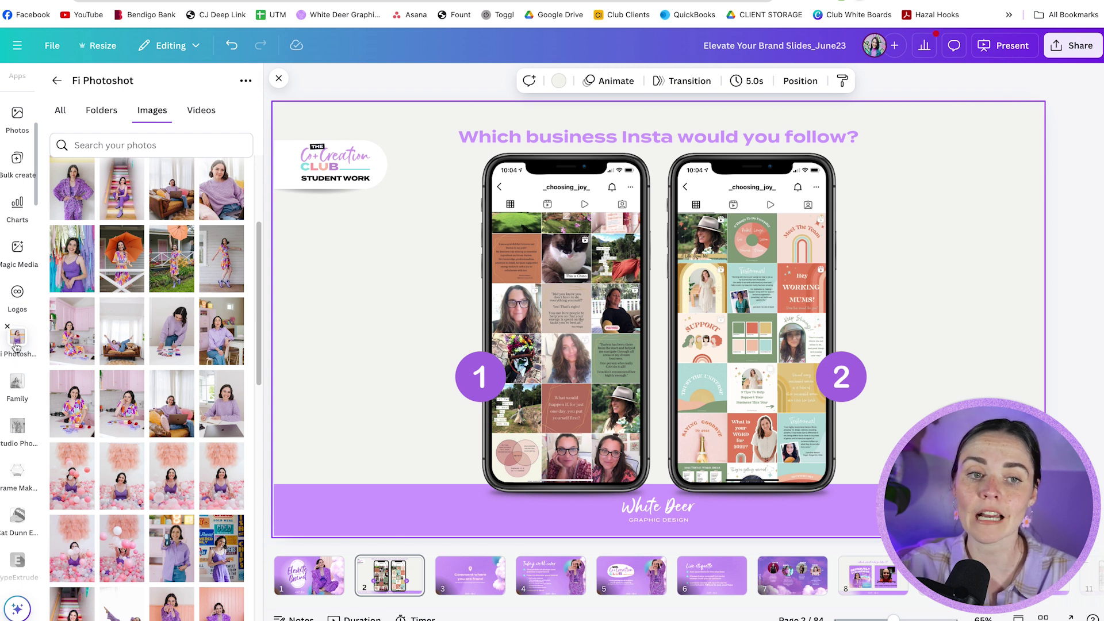
scroll(16, 348, down, 1)
scroll(19, 310, down, 1)
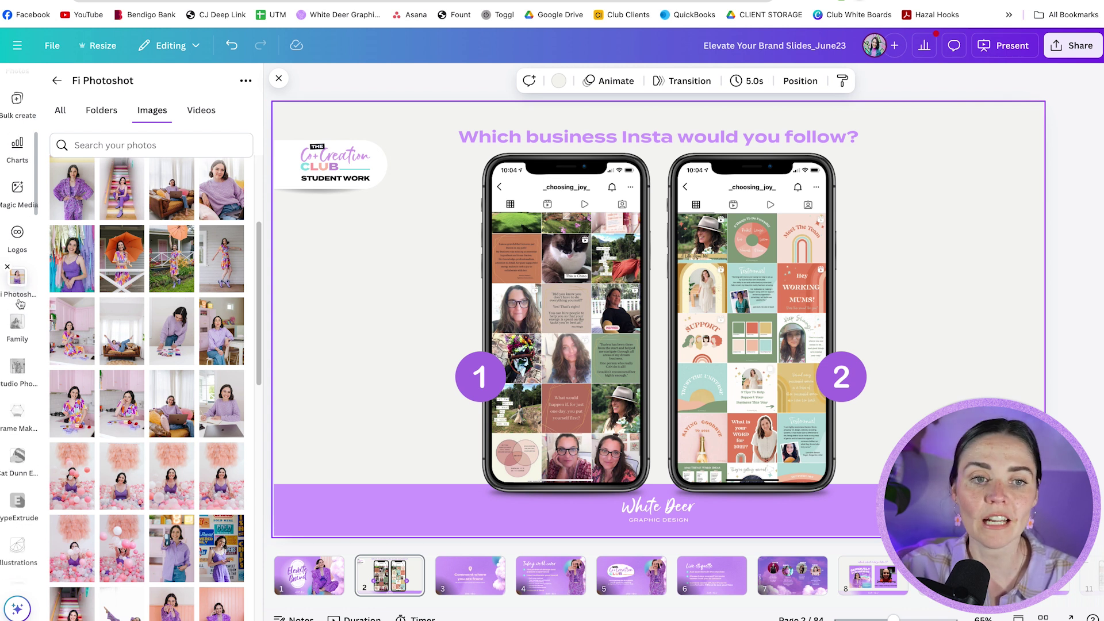
- Remove the Family, Frame Maker, elements folder, TypeExtrude, Illustrations and TypeCutOut shortcuts from the editor's side panel
click(21, 327)
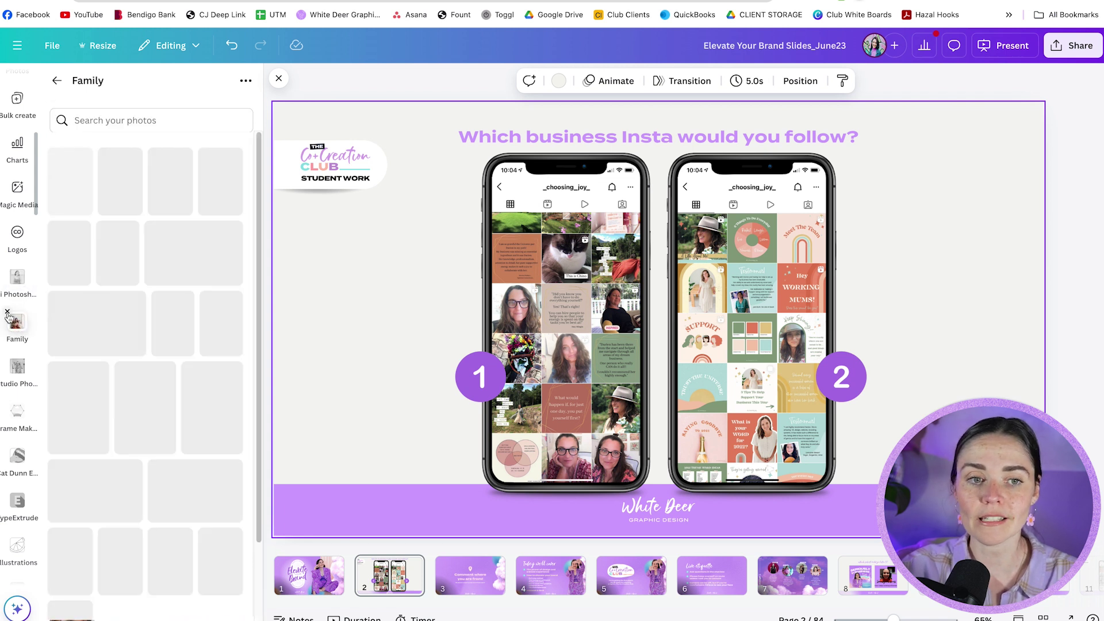
click(8, 313)
click(22, 374)
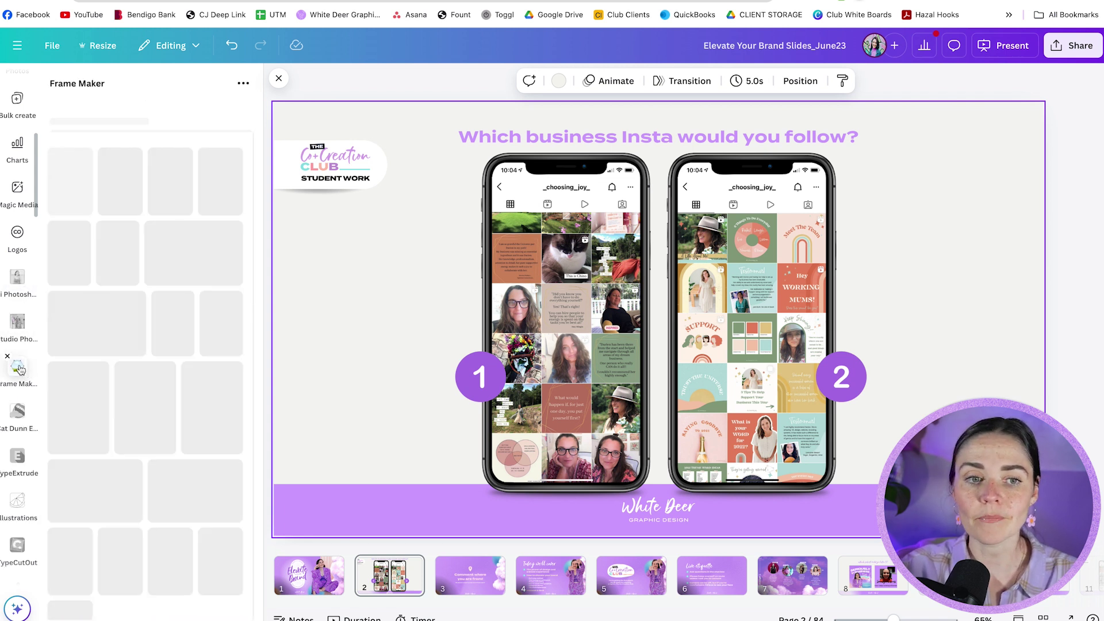
click(8, 358)
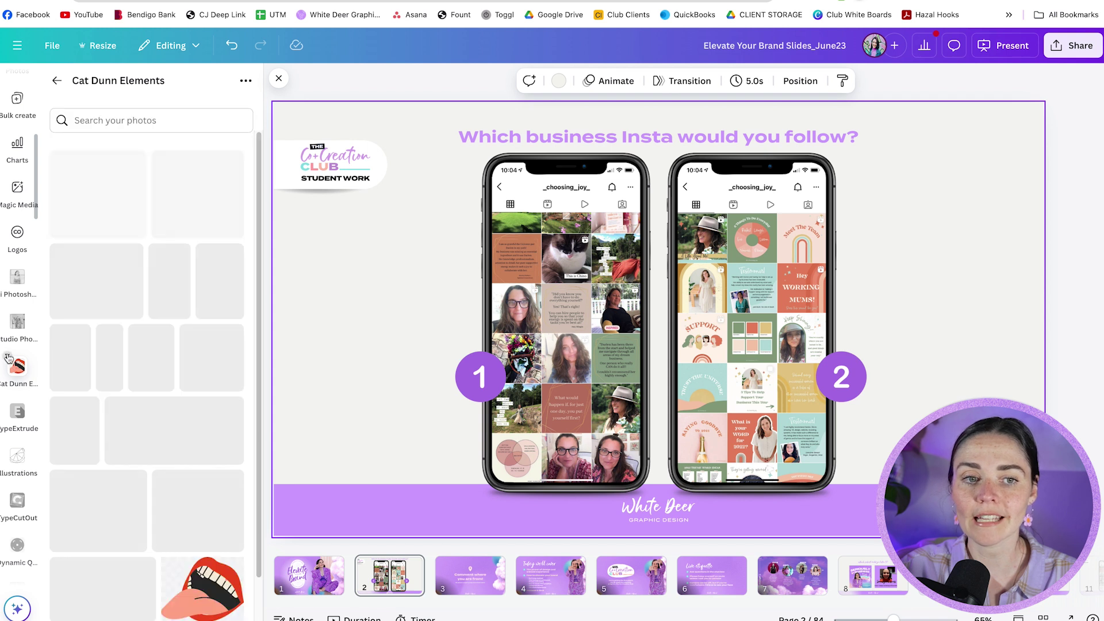
click(7, 357)
click(7, 358)
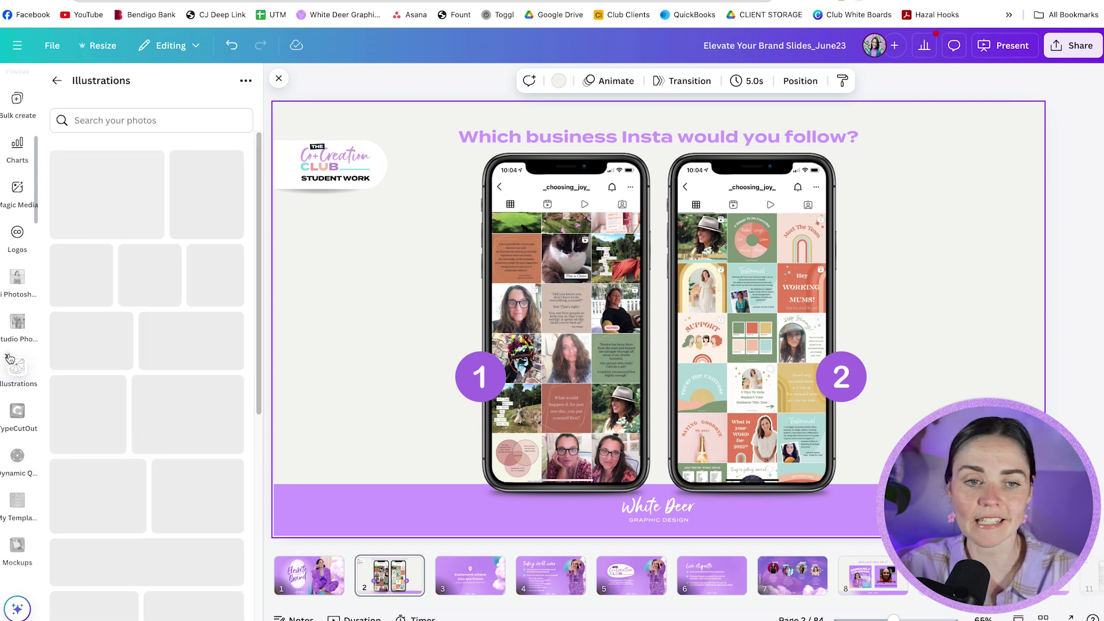
click(8, 357)
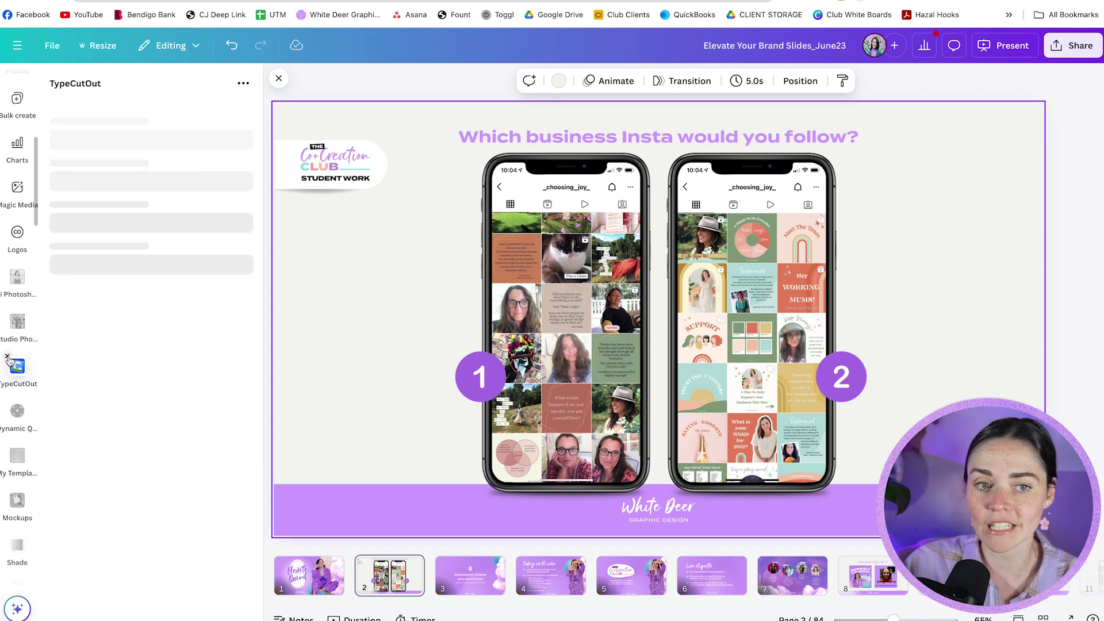
click(8, 358)
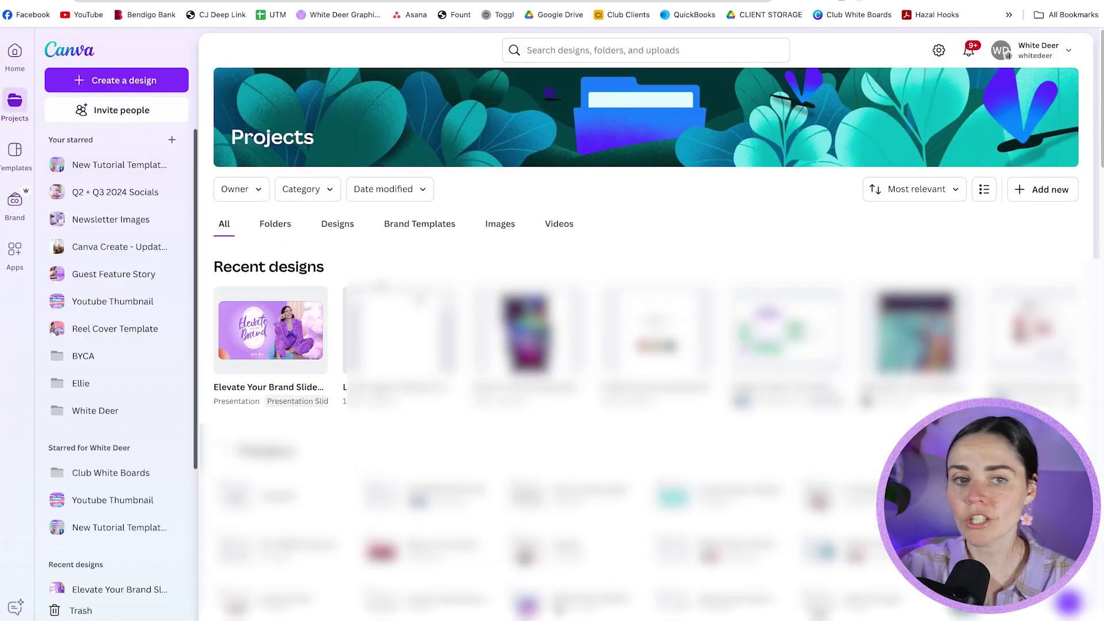
- From the home page, look at the destination folders and new-folder option for moving the "Elevate Your Brand Slides_June23" design
click(15, 70)
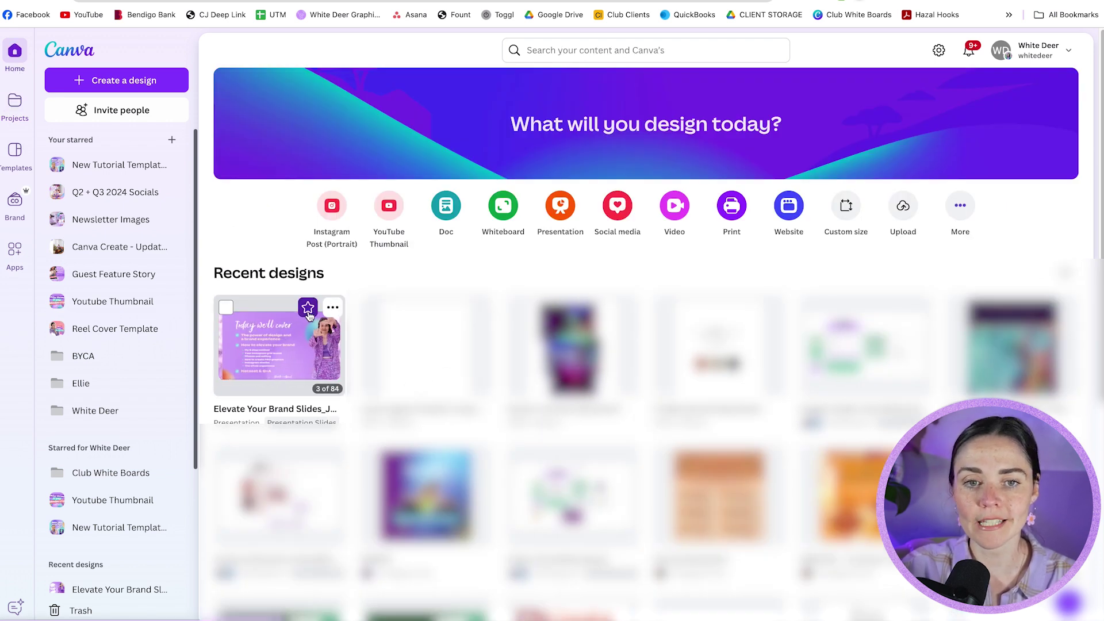
click(333, 308)
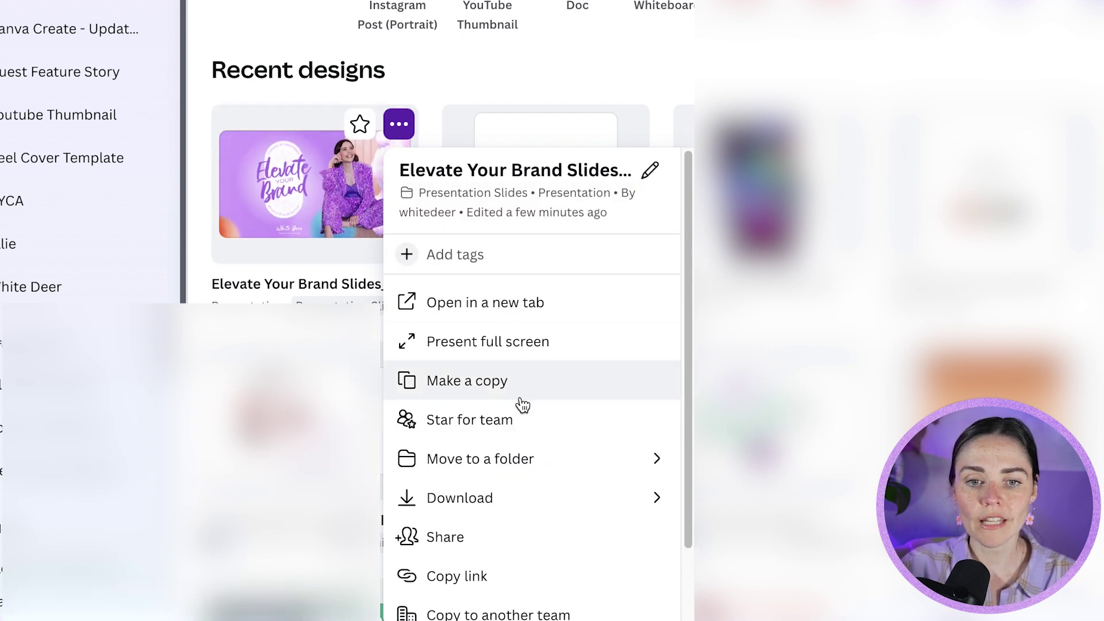
scroll(522, 406, down, 1)
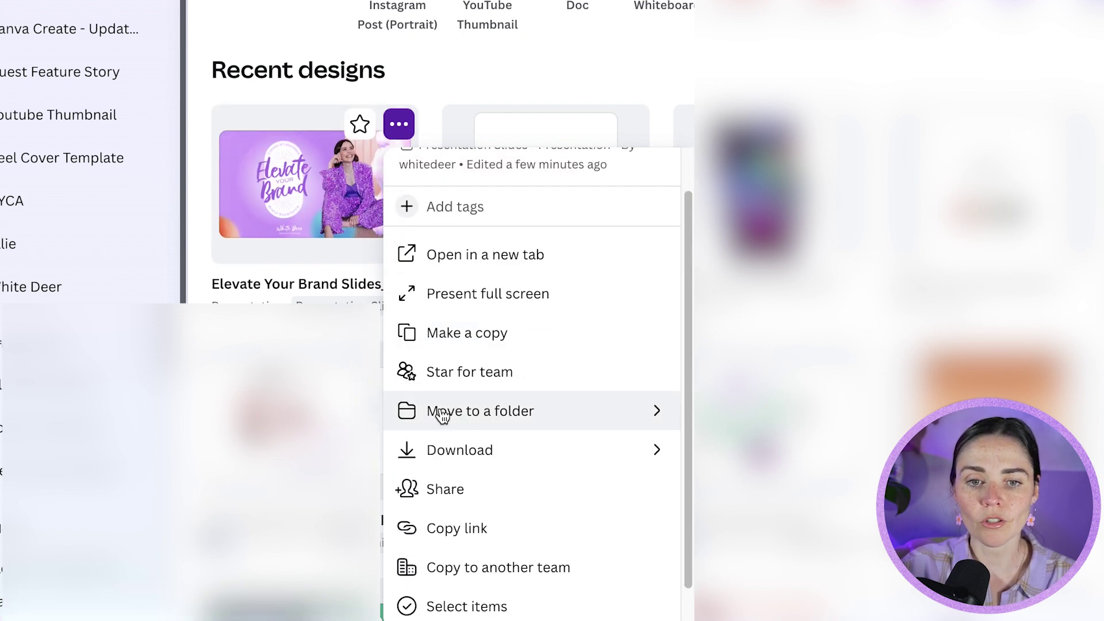
click(659, 416)
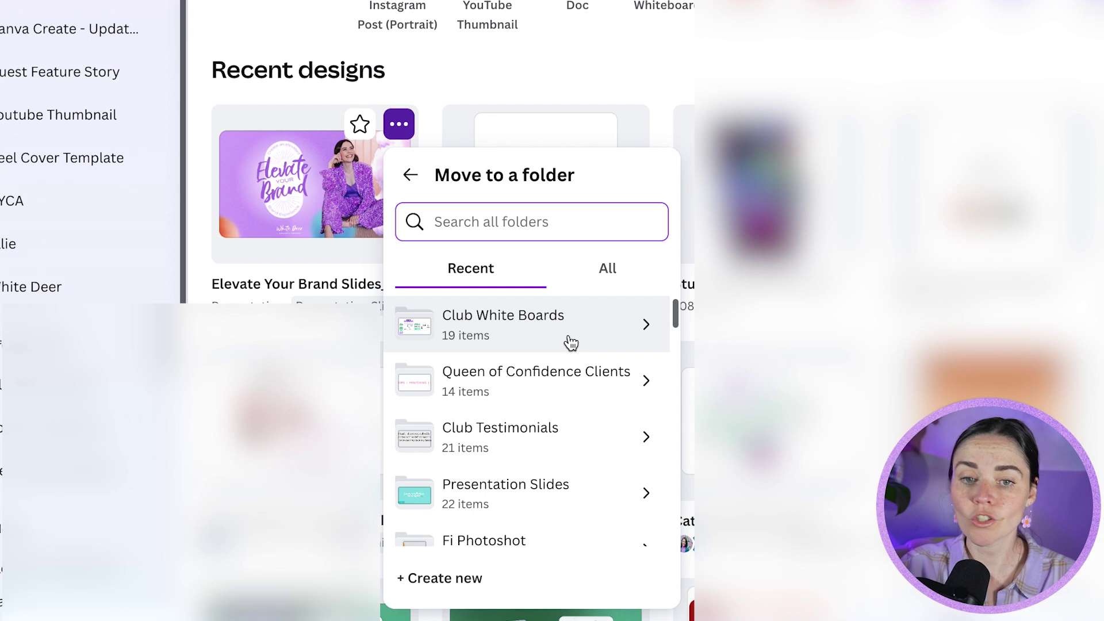
click(446, 579)
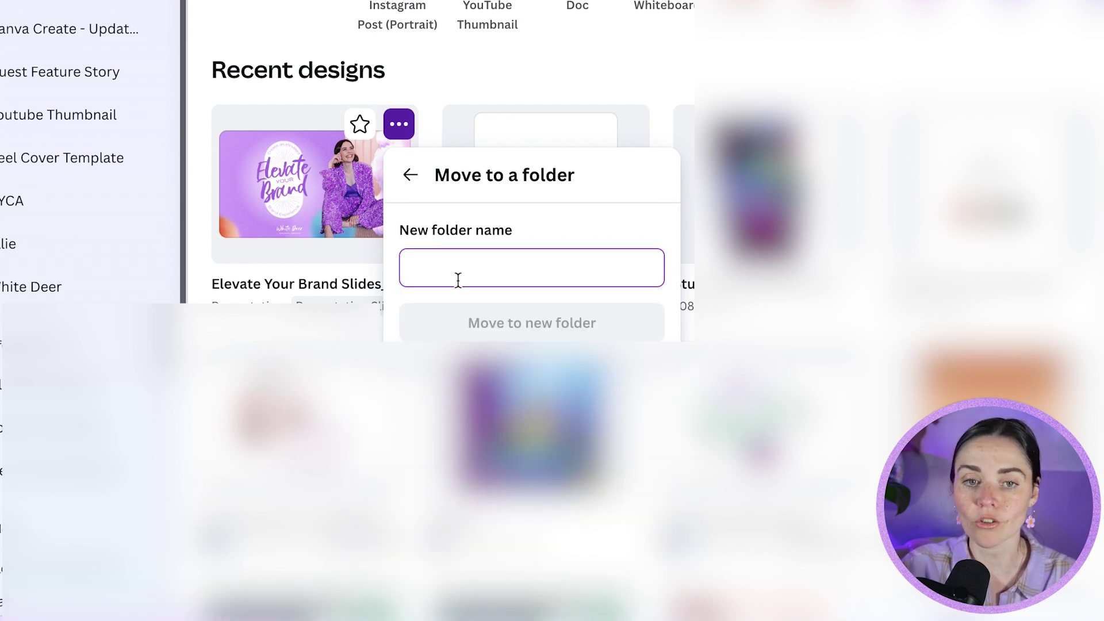
click(410, 175)
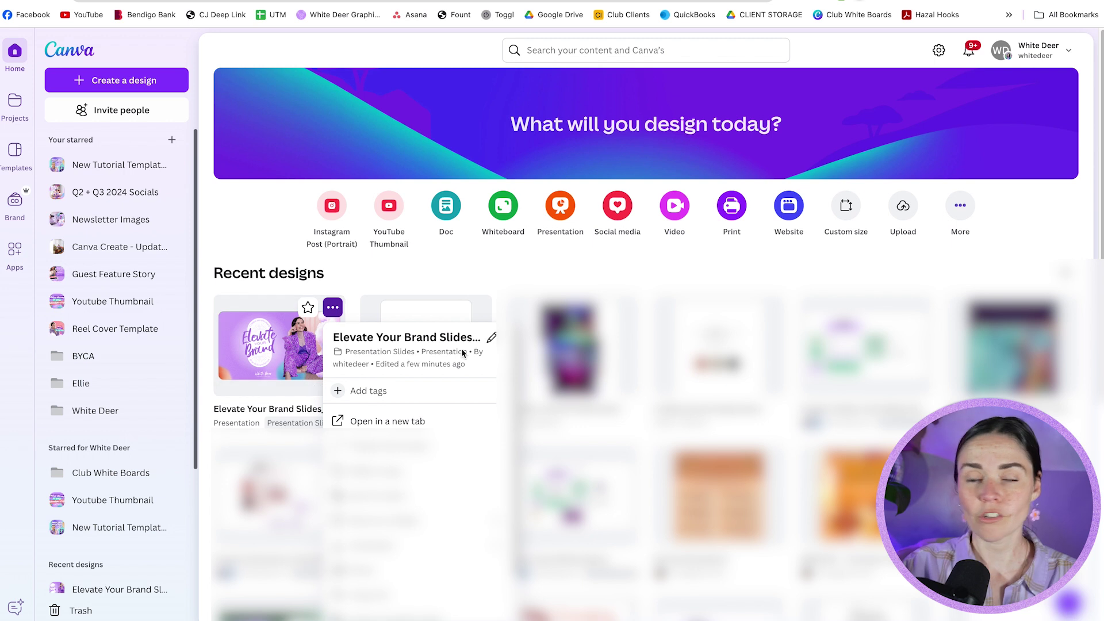
click(360, 291)
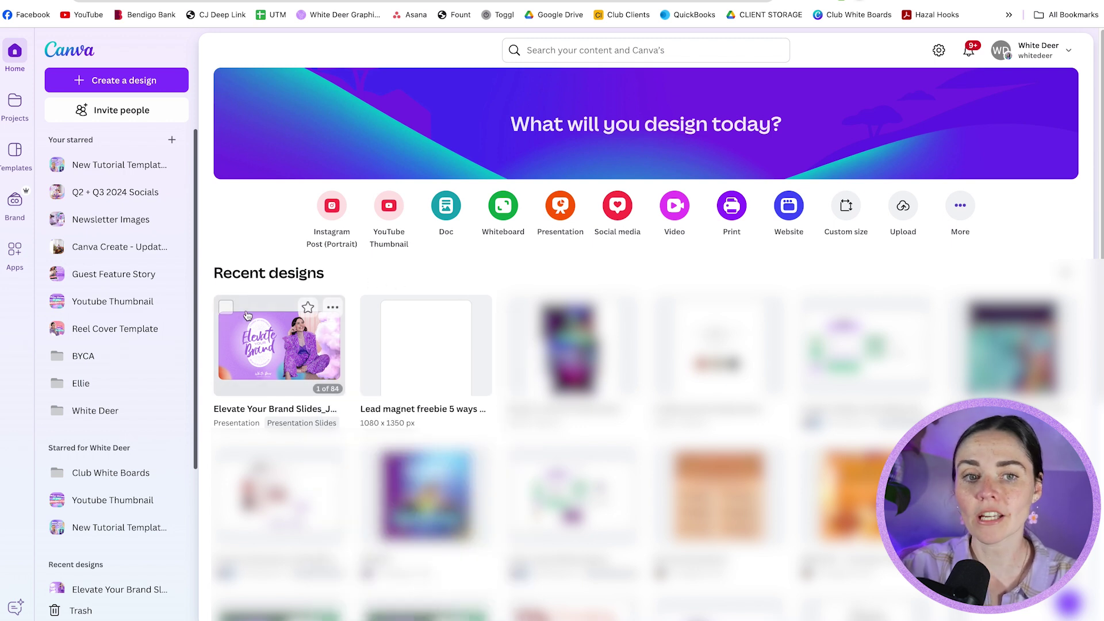
- Select several recent designs together, including "Elevate Your Brand Slides_June23" and the lead magnet freebie, and bring up moving them to a folder
click(226, 309)
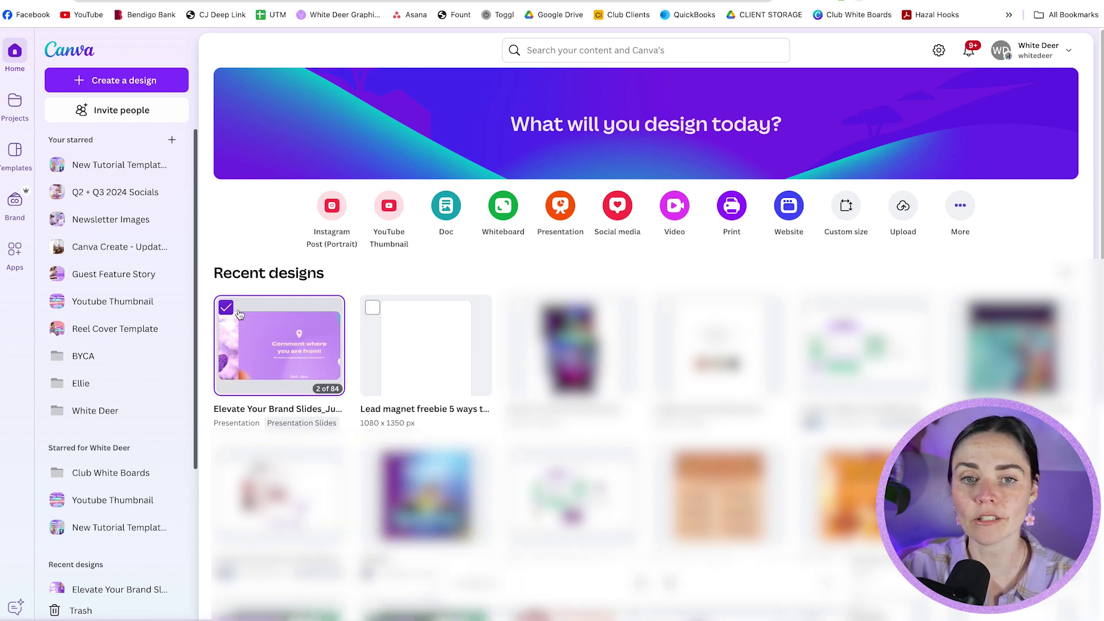
click(372, 308)
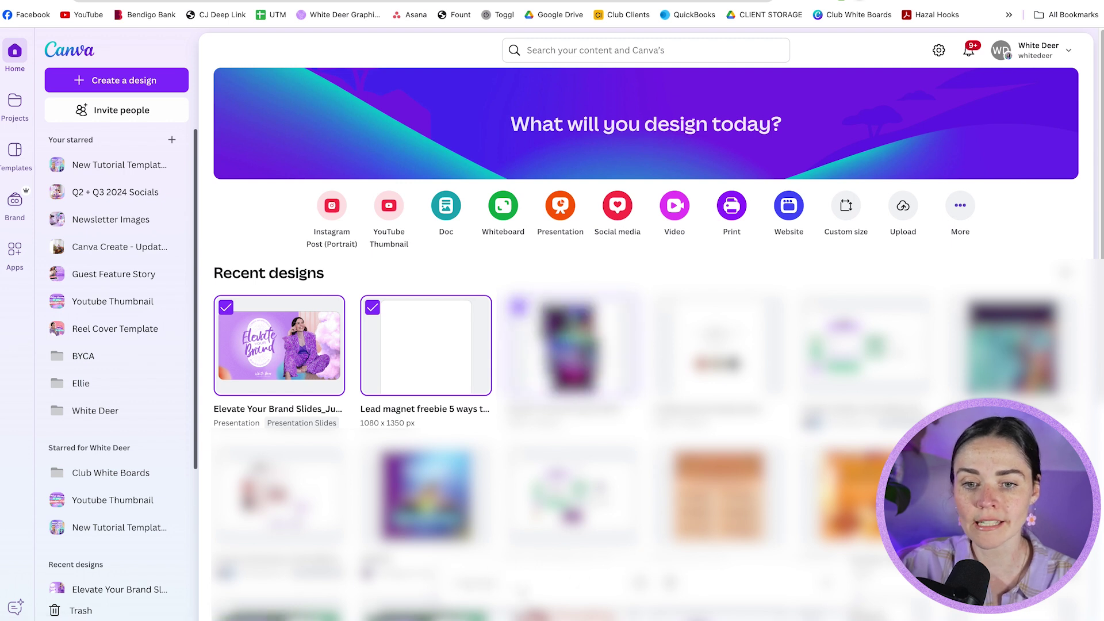
click(640, 585)
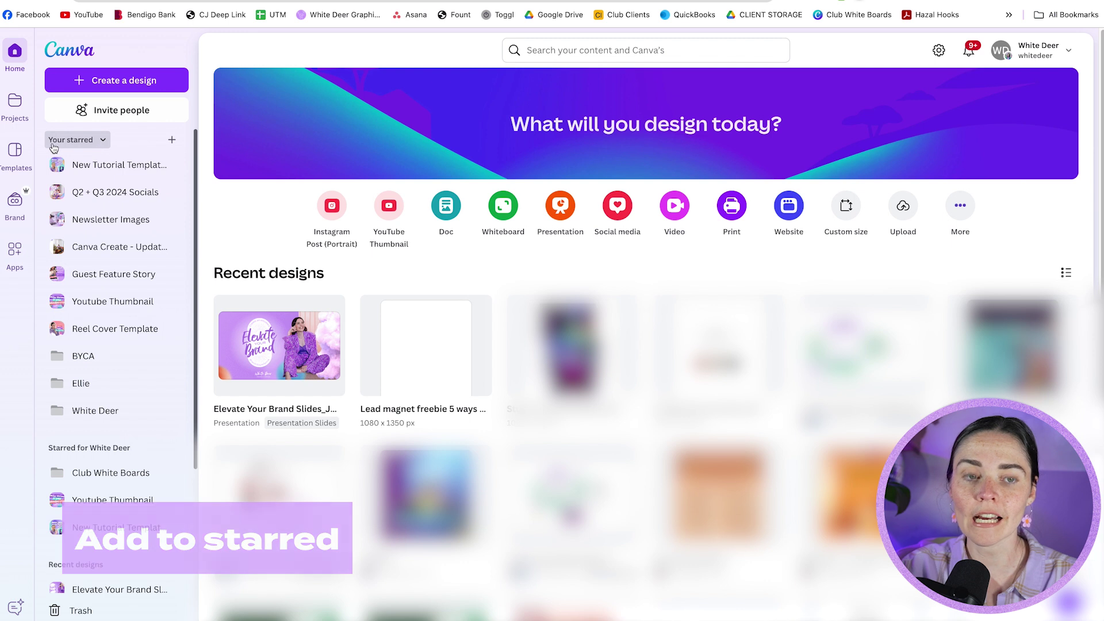
- Collapse and re-expand the Your starred list, and try adding an untitled section to it
click(100, 144)
click(102, 143)
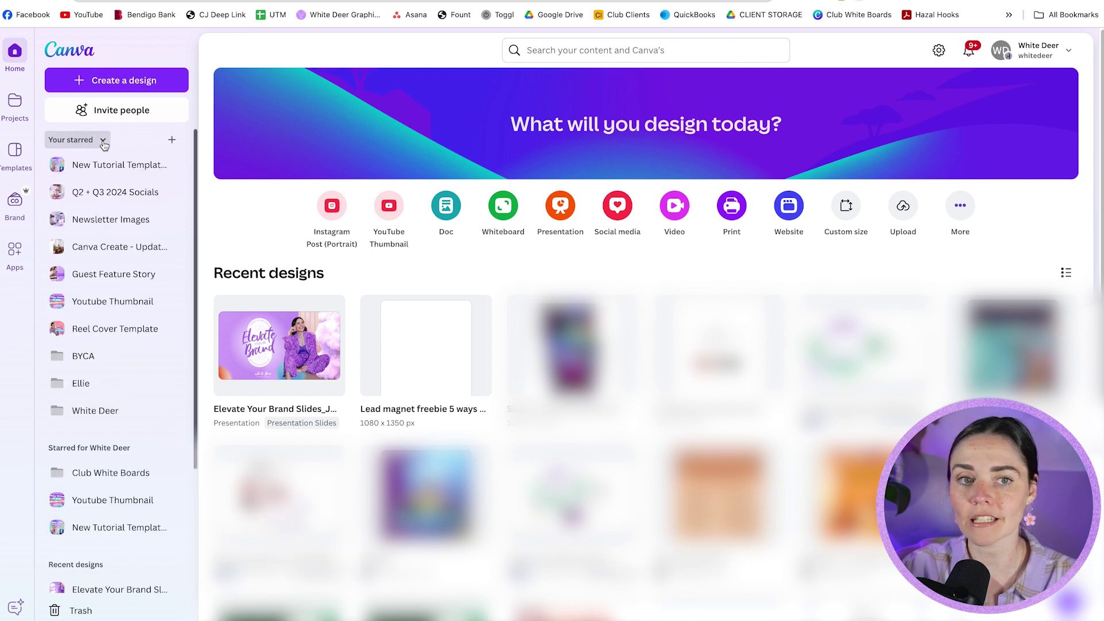
click(103, 143)
click(102, 143)
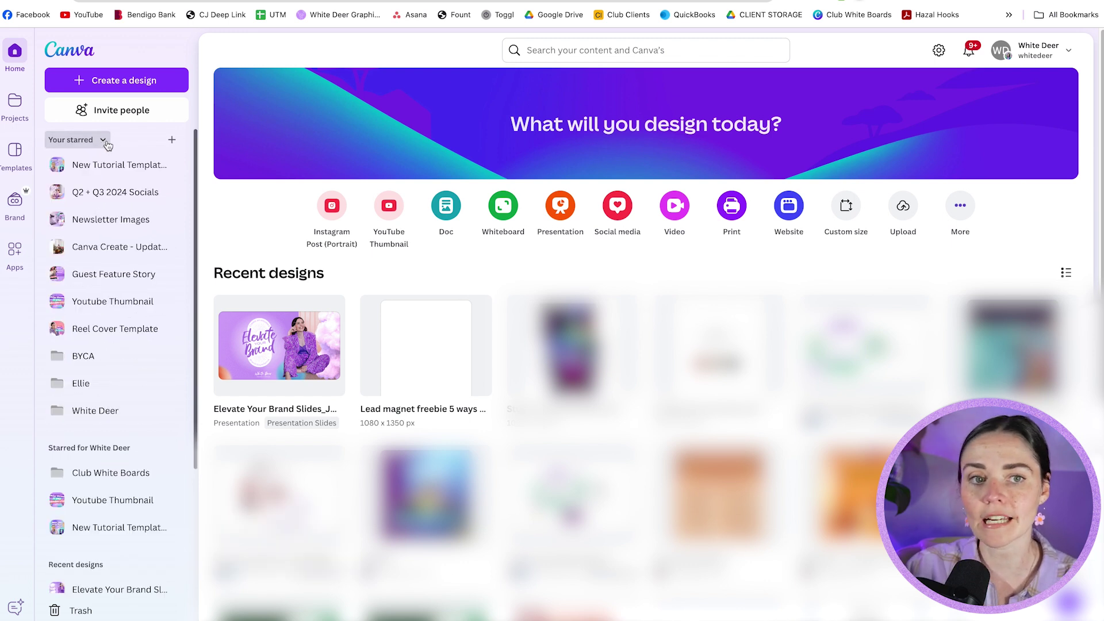
click(172, 141)
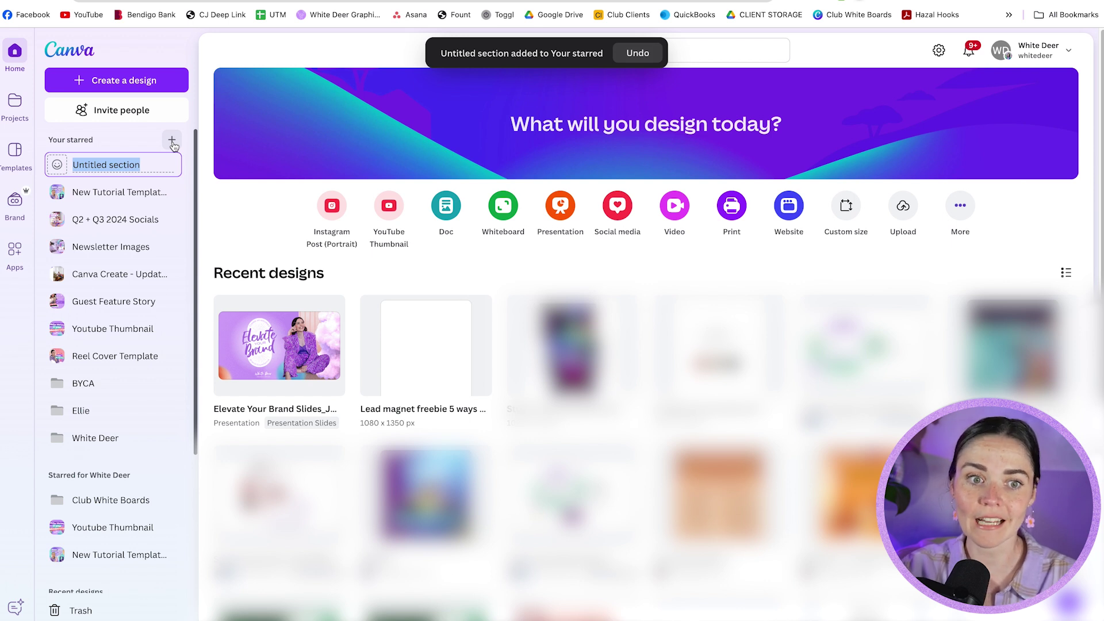
click(639, 53)
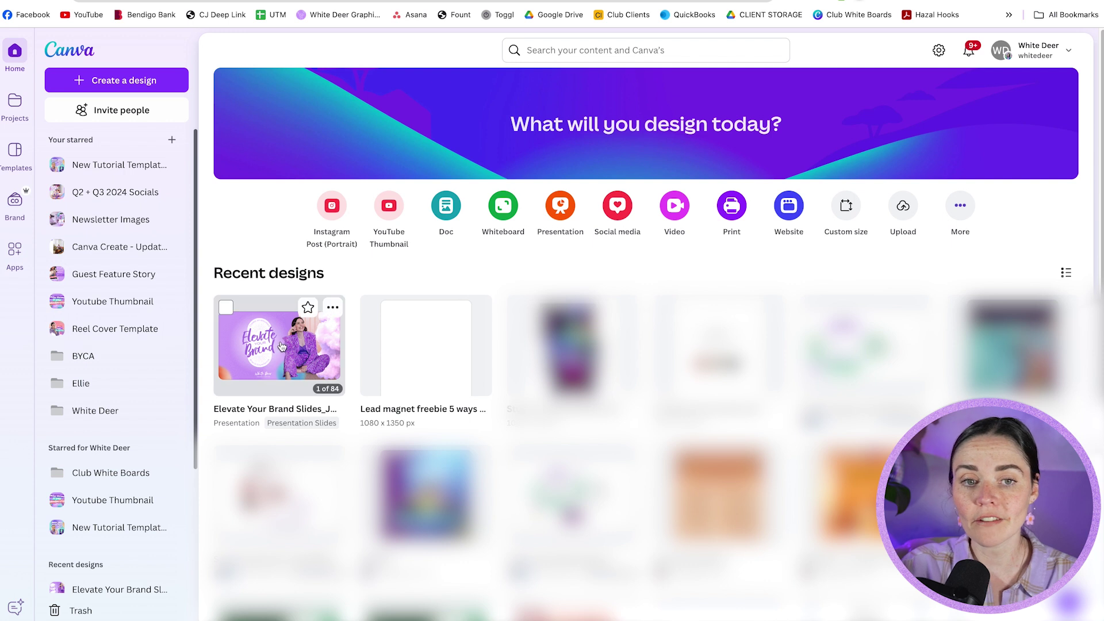
- Star the "Elevate Your Brand Slides_June23" design and remove it again through the options of its starred entry
click(308, 309)
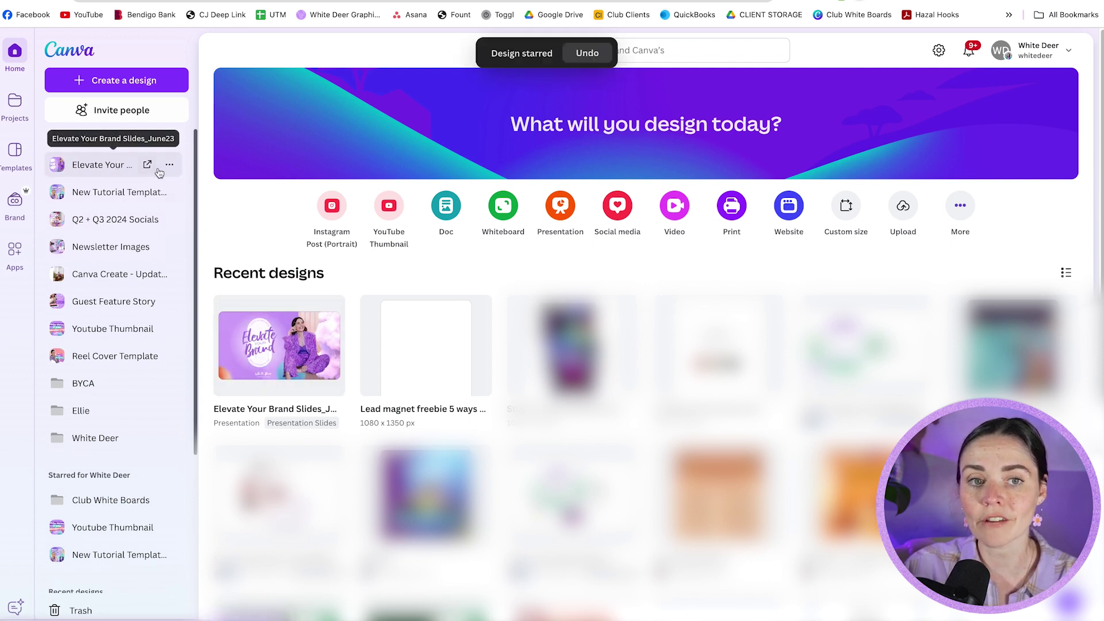
click(169, 166)
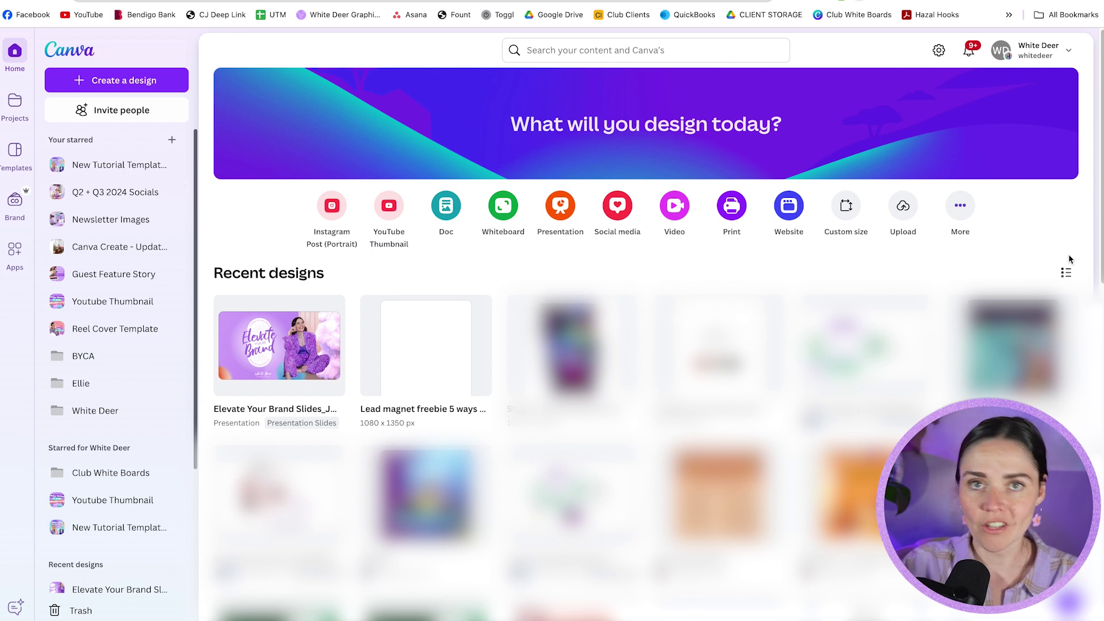
- Switch the recent designs to list view and back to grid view
click(1067, 274)
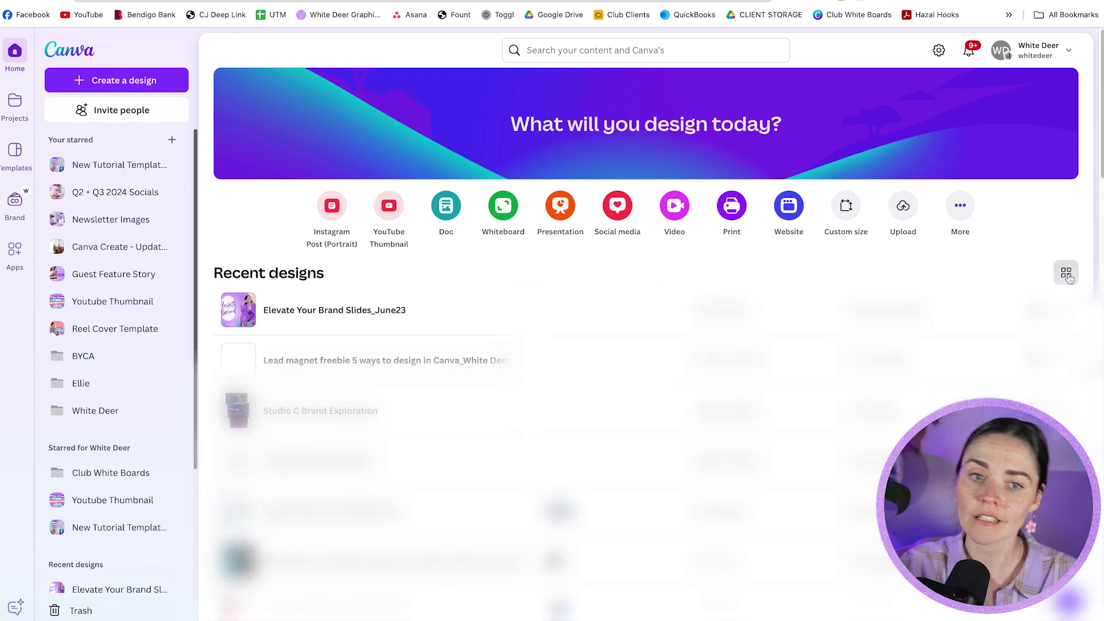
click(1067, 274)
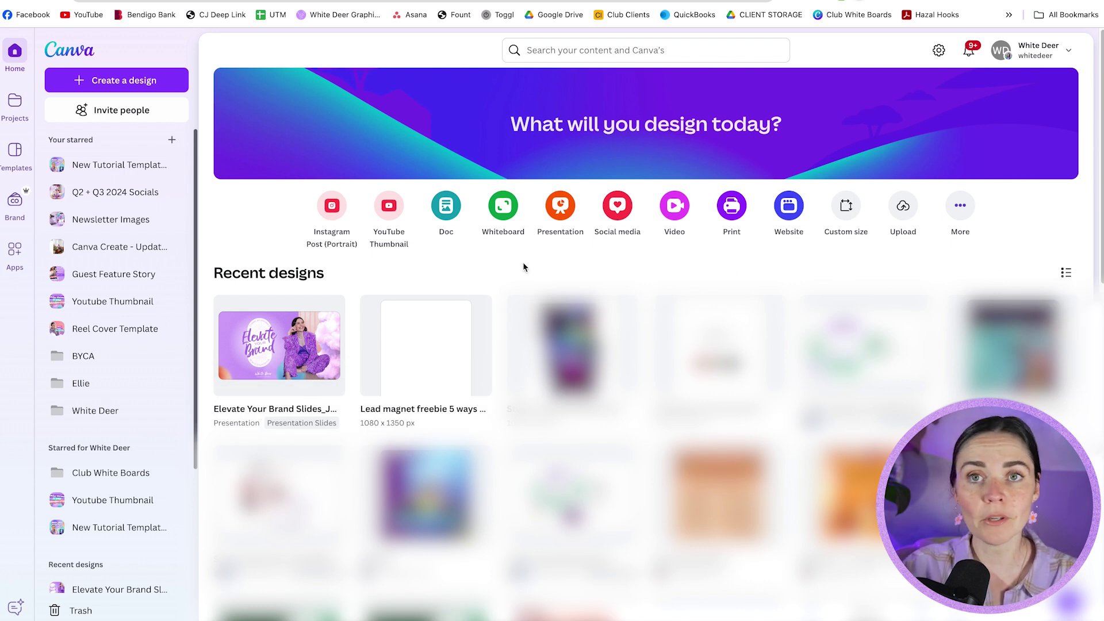
- Browse the recent designs, folders and designs sections on the Projects page
click(15, 102)
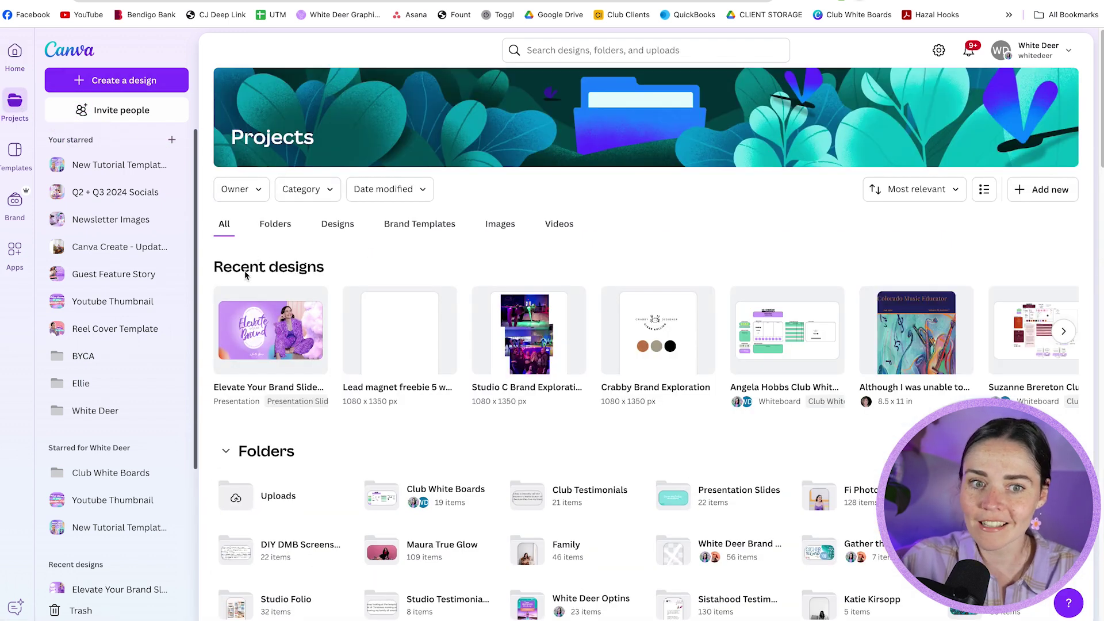
scroll(764, 258, down, 1)
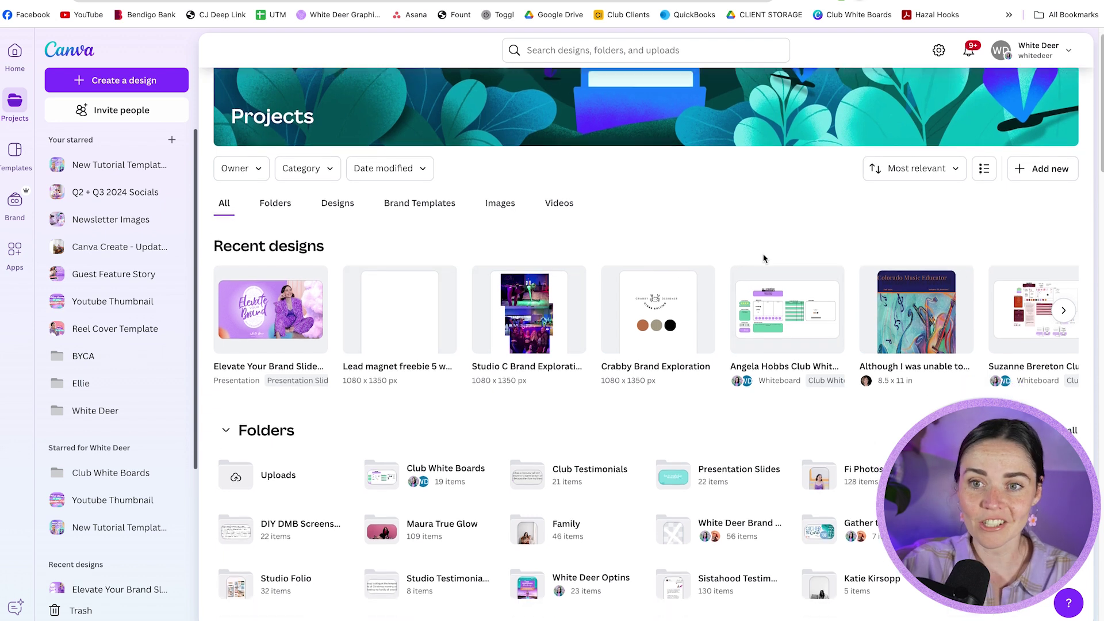
scroll(764, 258, down, 5)
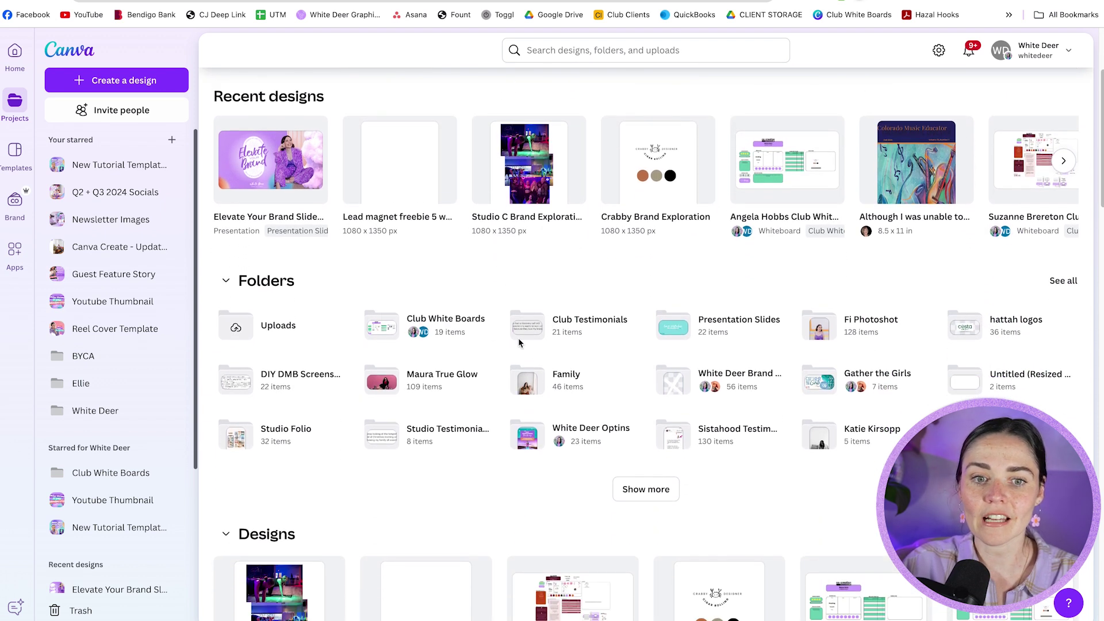
scroll(345, 334, down, 5)
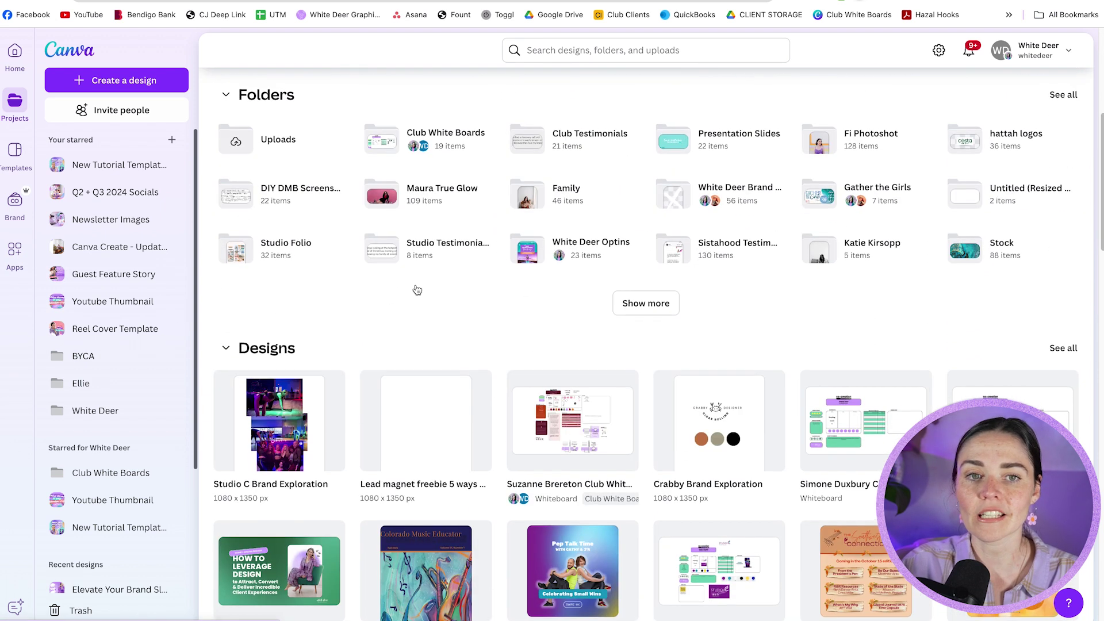
scroll(417, 289, up, 10)
scroll(288, 451, down, 3)
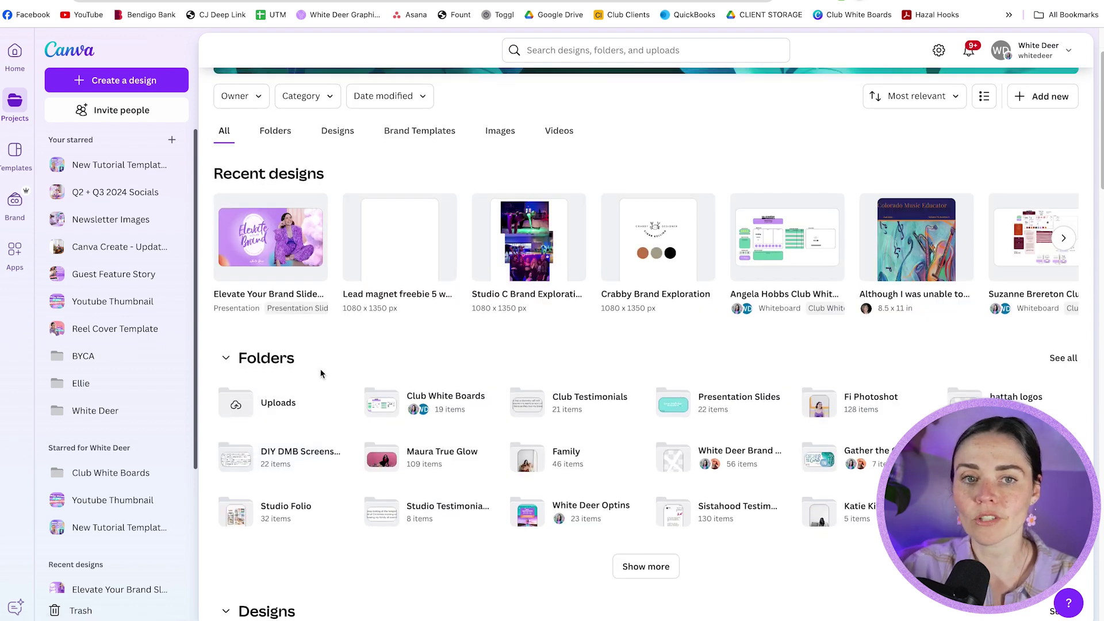
scroll(322, 373, up, 3)
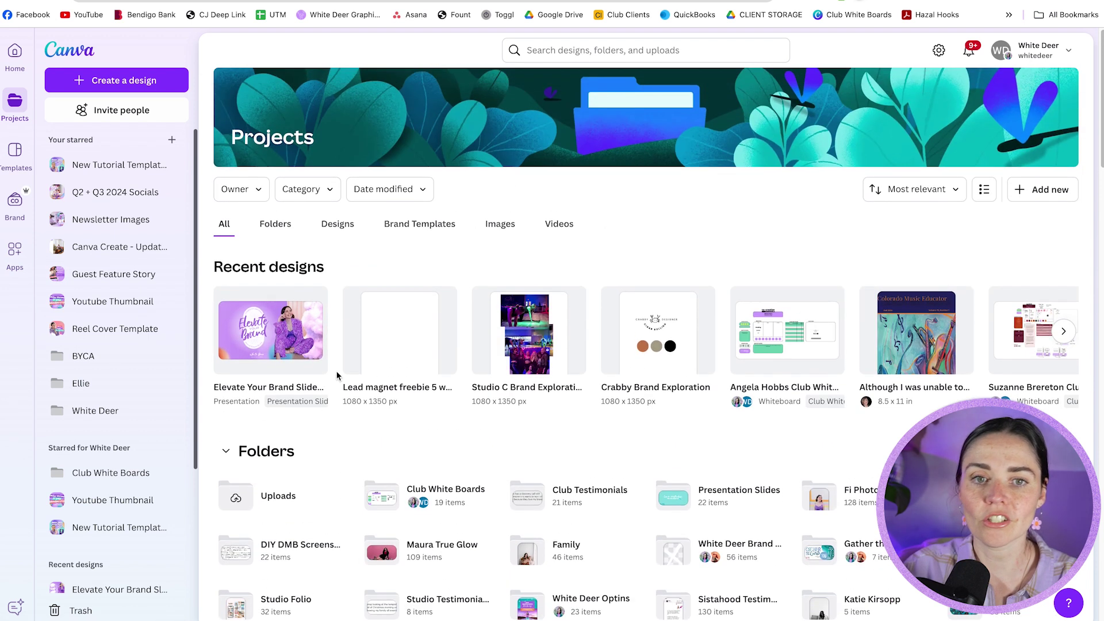
- View the projects filtered by folders, designs and brand templates in turn
click(276, 230)
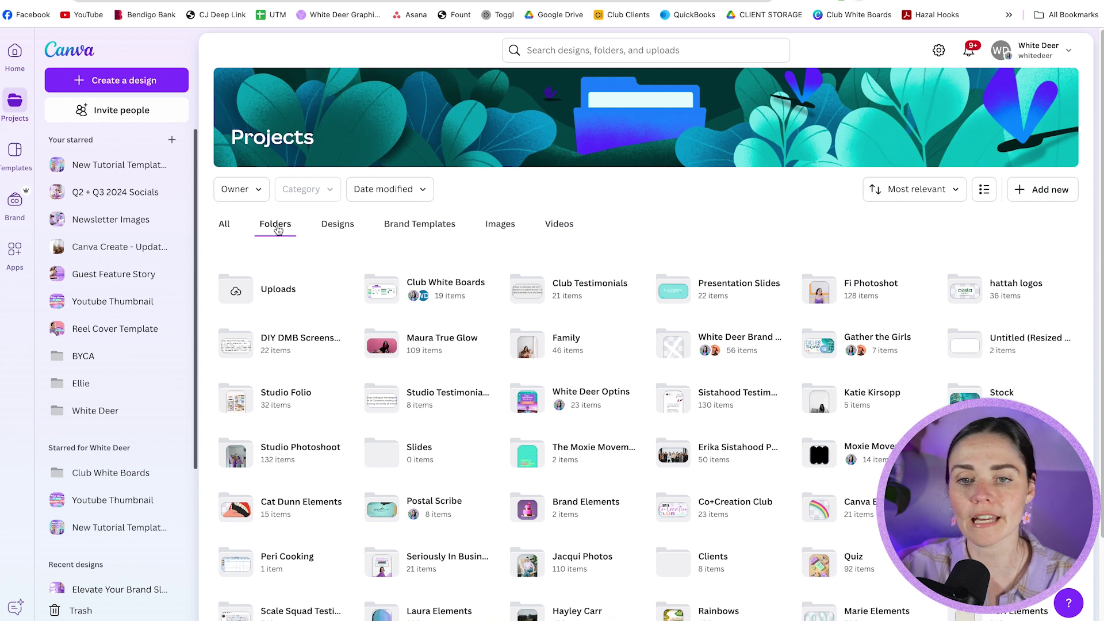
click(348, 227)
click(396, 228)
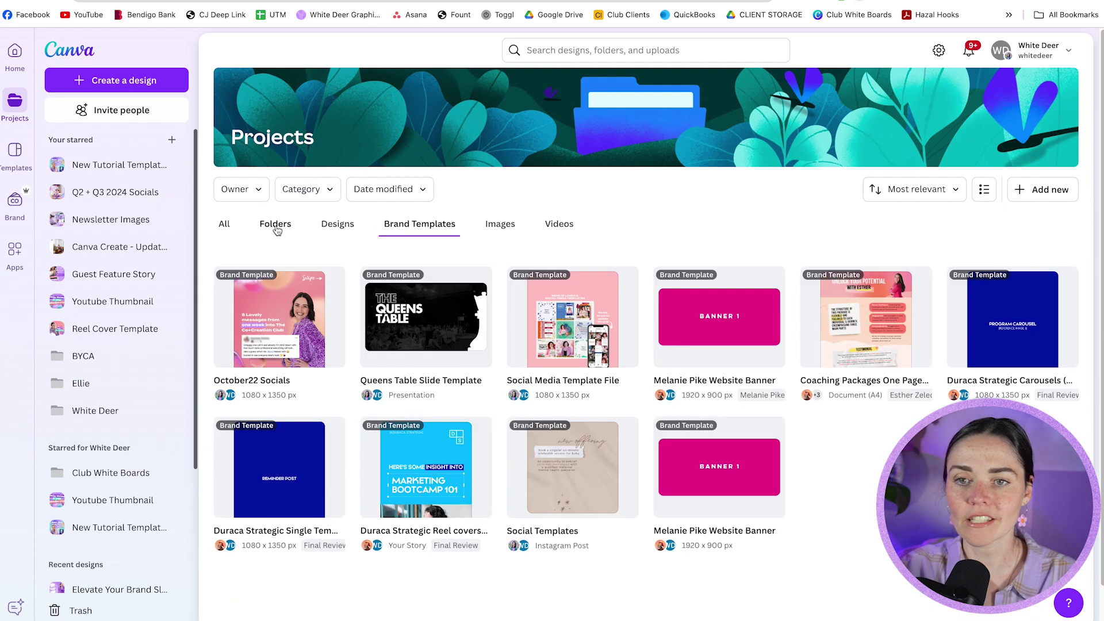
- Check the sorting options available for the project folders and return to the home page
click(275, 227)
click(910, 196)
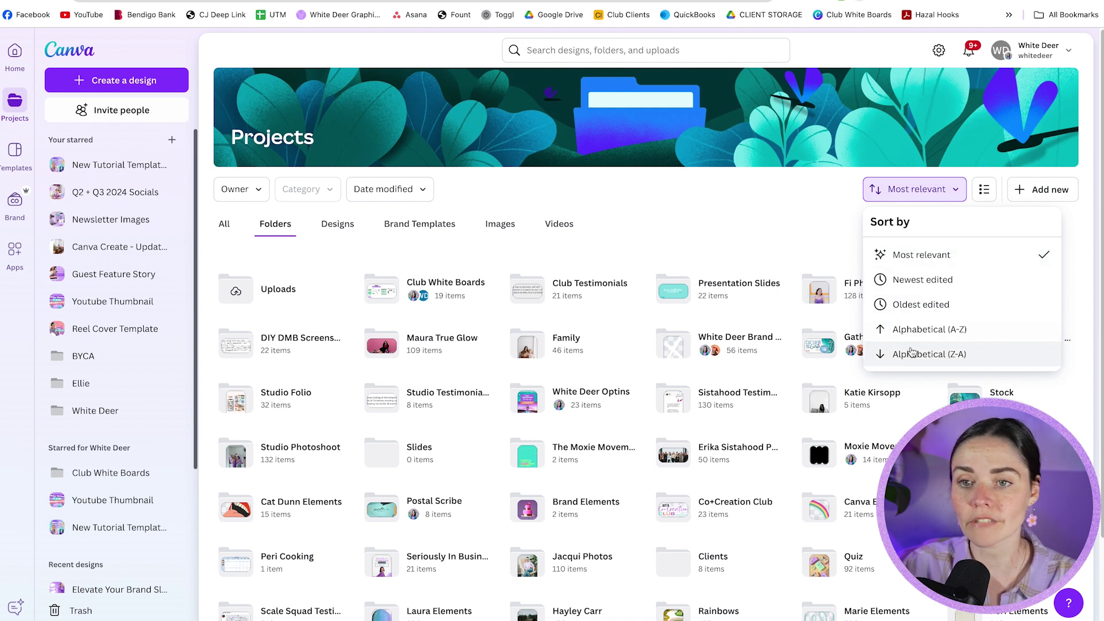
click(714, 188)
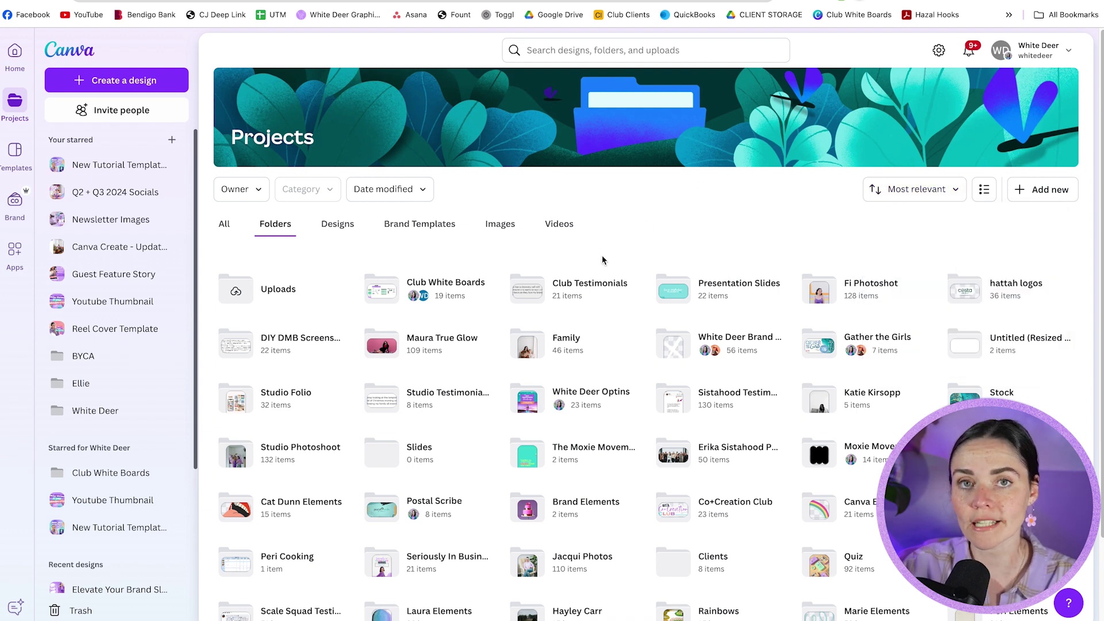
click(26, 61)
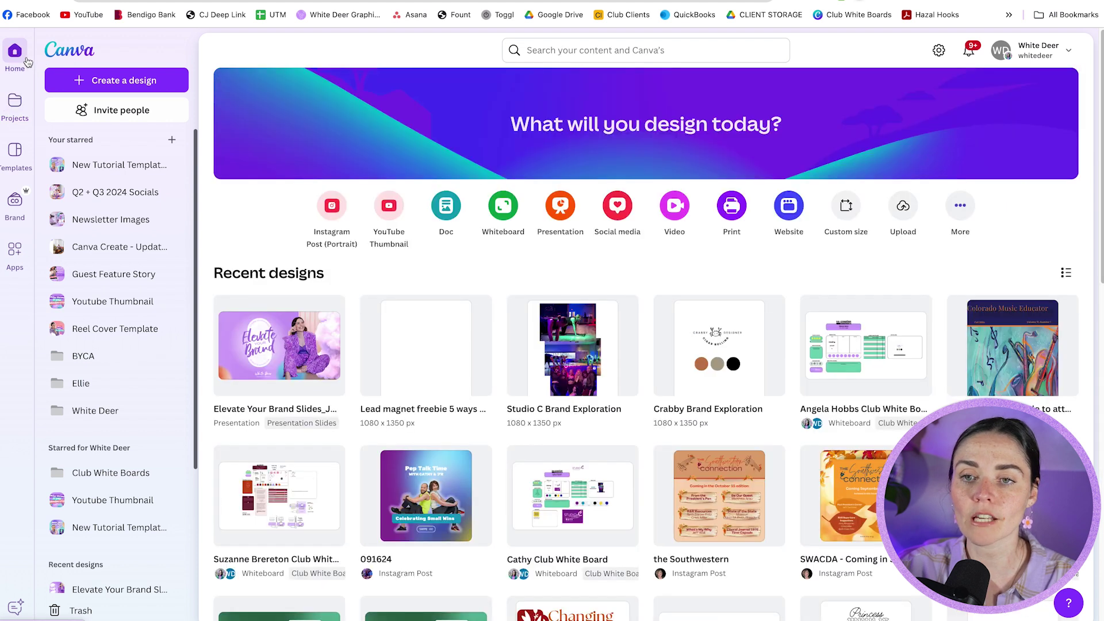
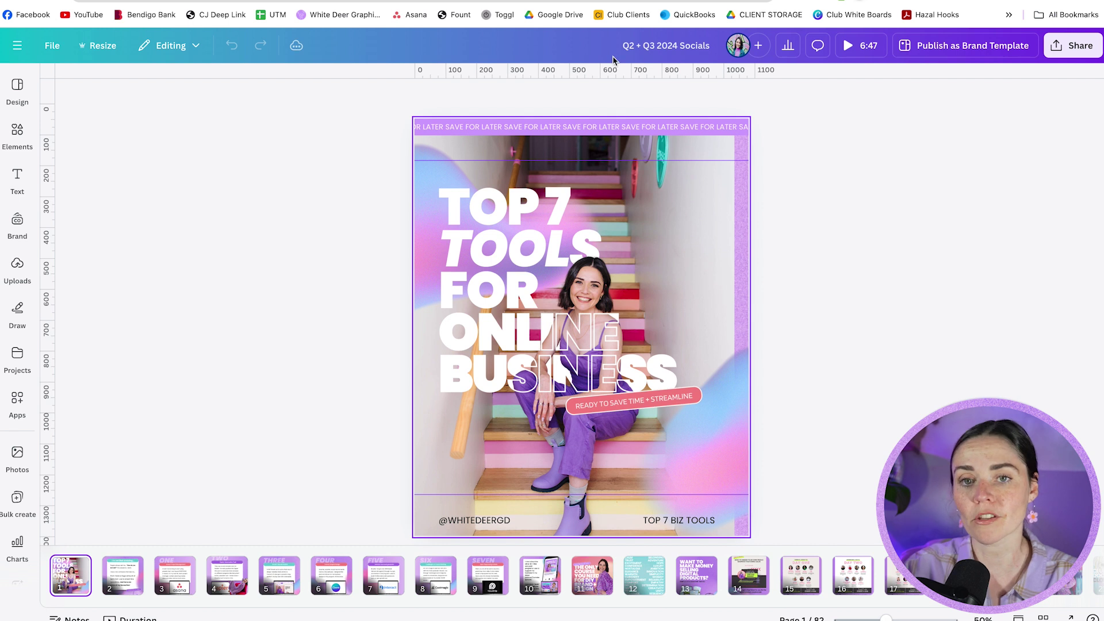
- Browse the page thumbnails of the "Q2 + Q3 2024 Socials" design through to the last page
click(819, 175)
scroll(368, 575, right, 10)
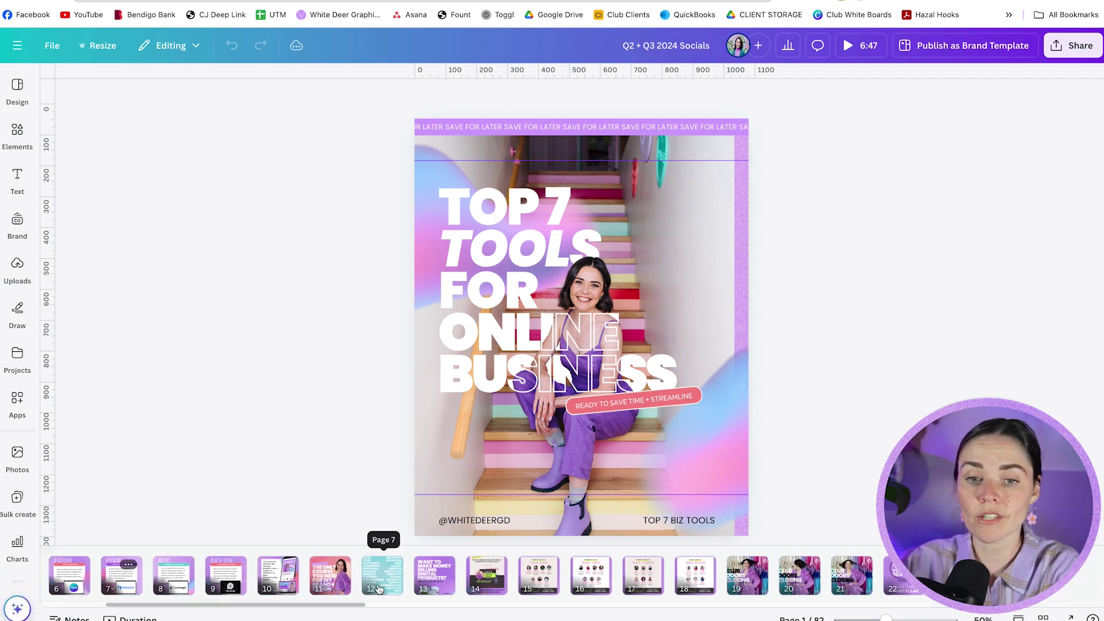
scroll(380, 586, right, 7)
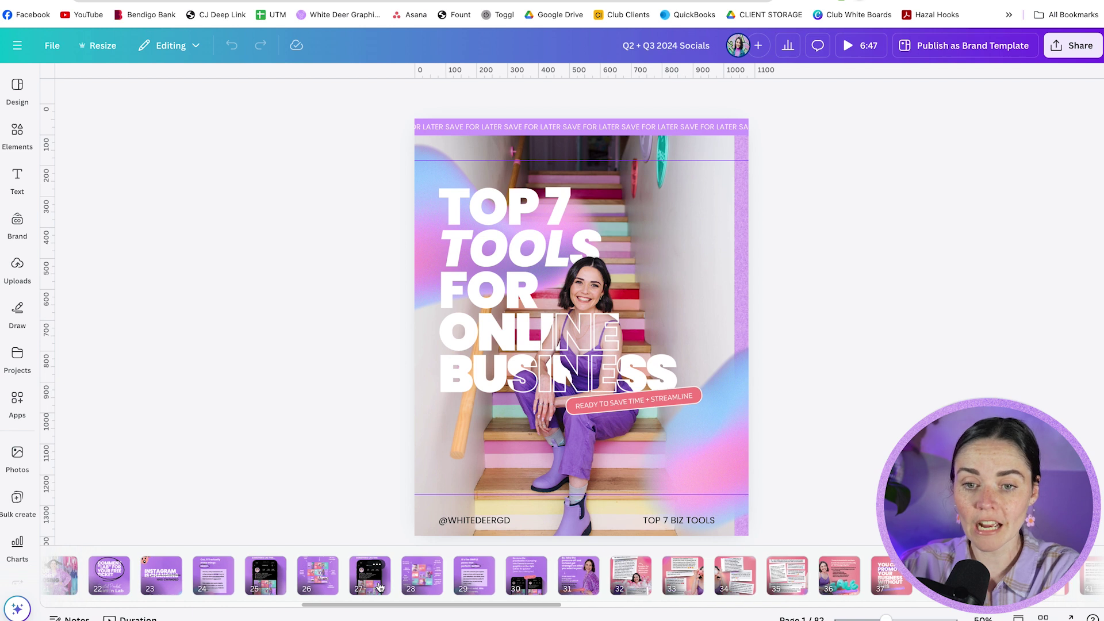
scroll(437, 584, right, 12)
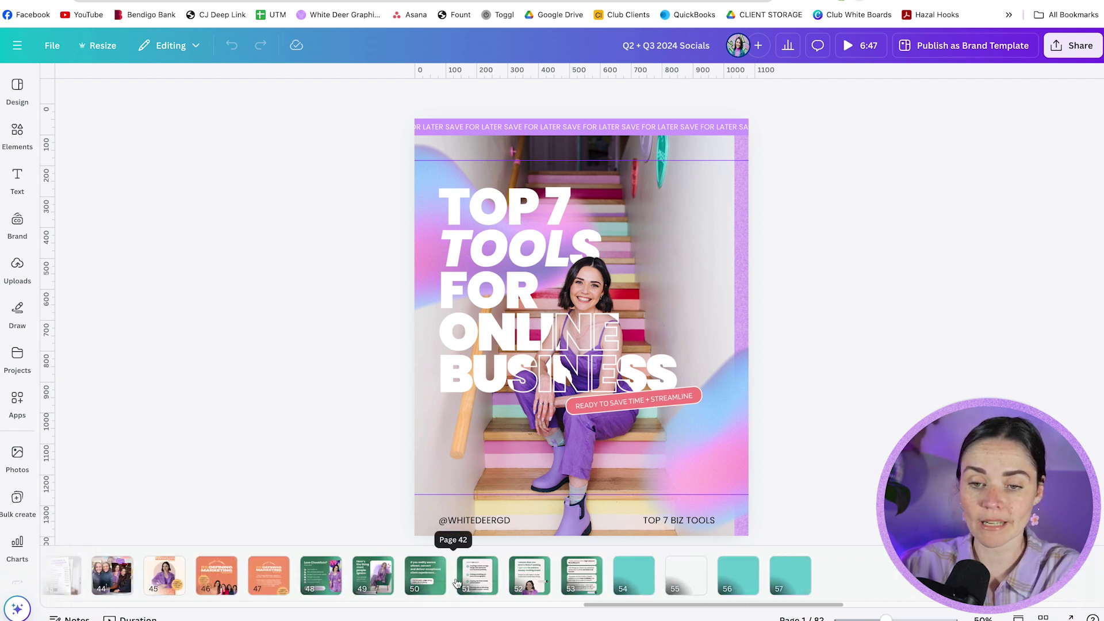
scroll(460, 583, right, 8)
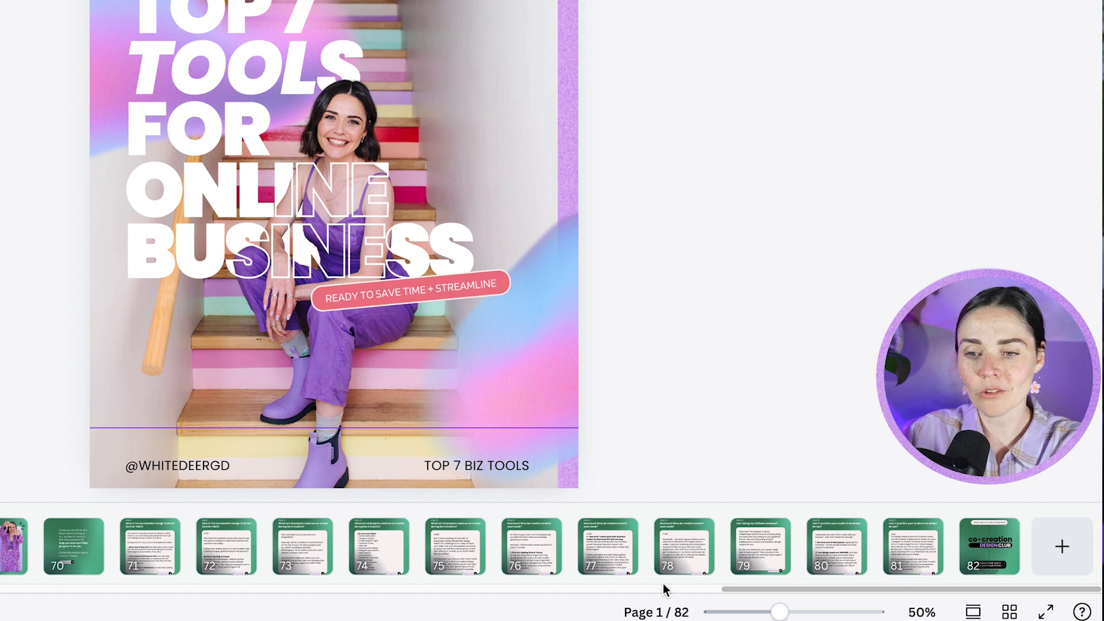
scroll(661, 586, left, 1)
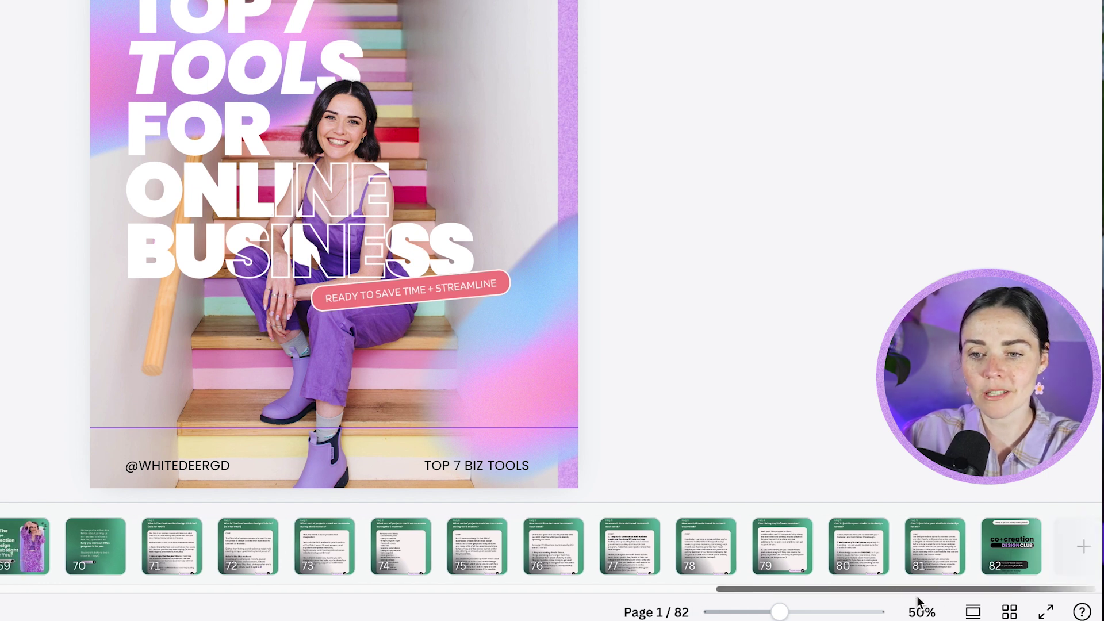
- Switch the design to the continuous scrolling page view, look through the first pages, and return to the thumbnail view
click(973, 613)
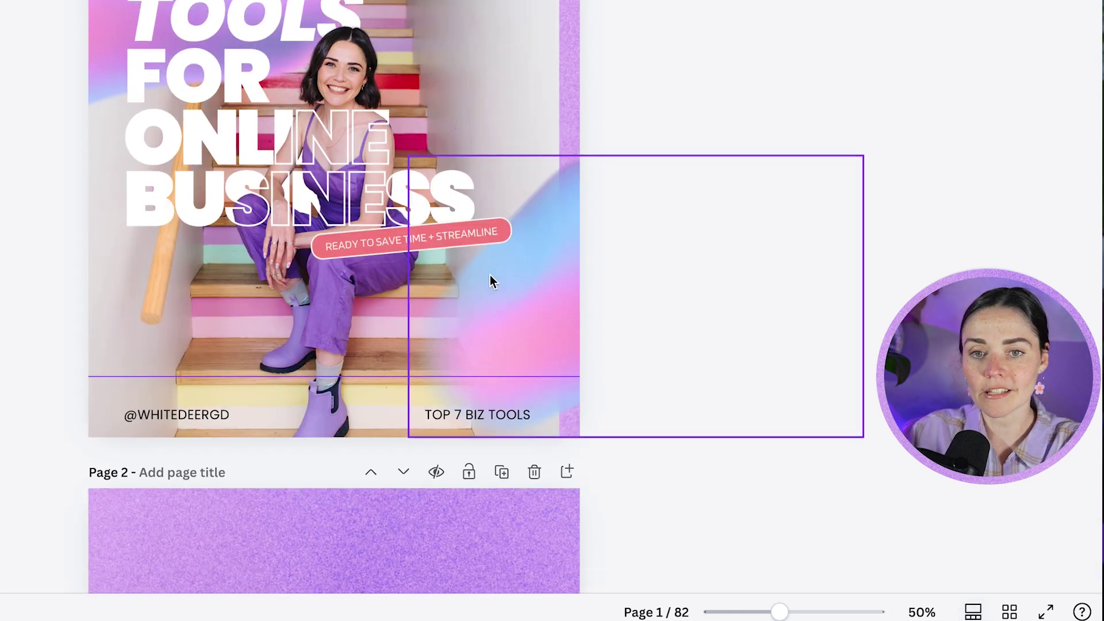
scroll(490, 275, down, 15)
click(973, 613)
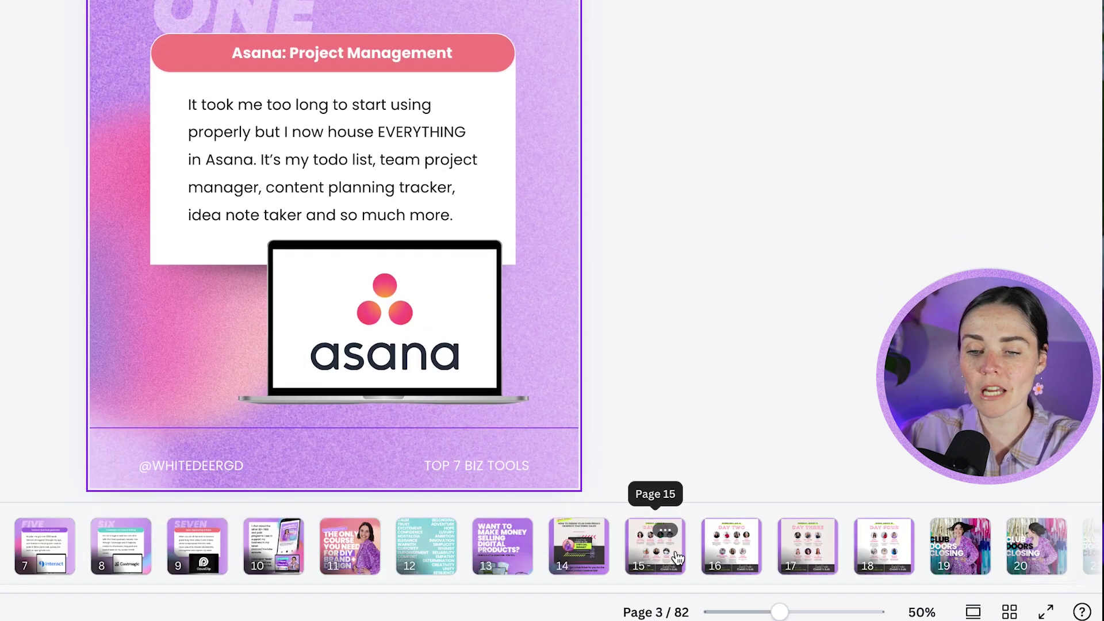
- Duplicate page 28, the "Is this starting to click?" page, in the socials design
scroll(670, 552, right, 10)
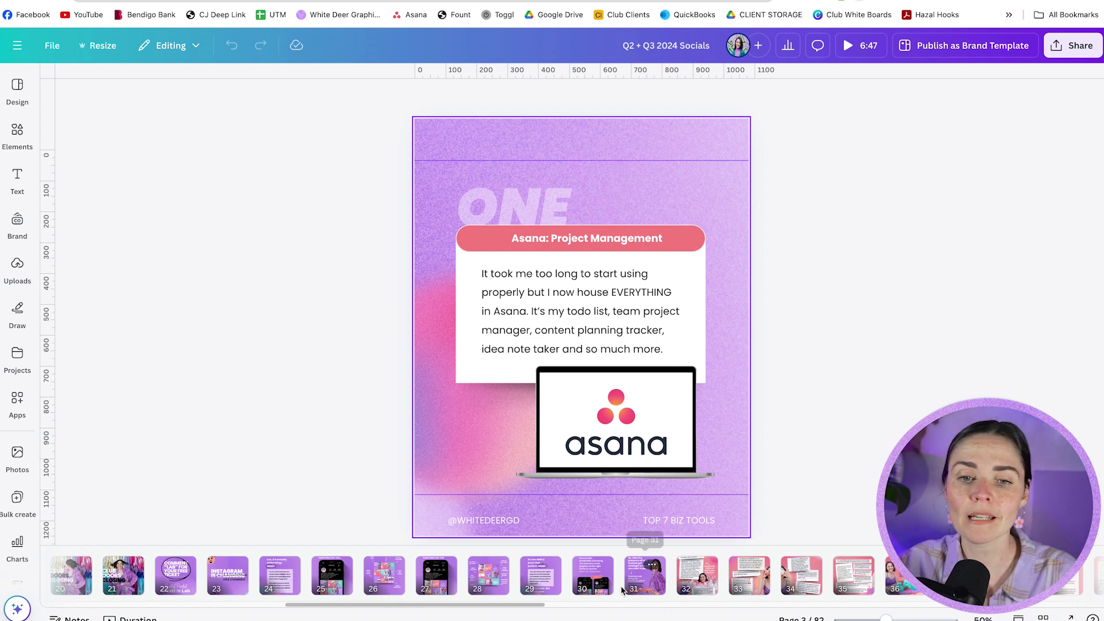
mouse_move(617, 591)
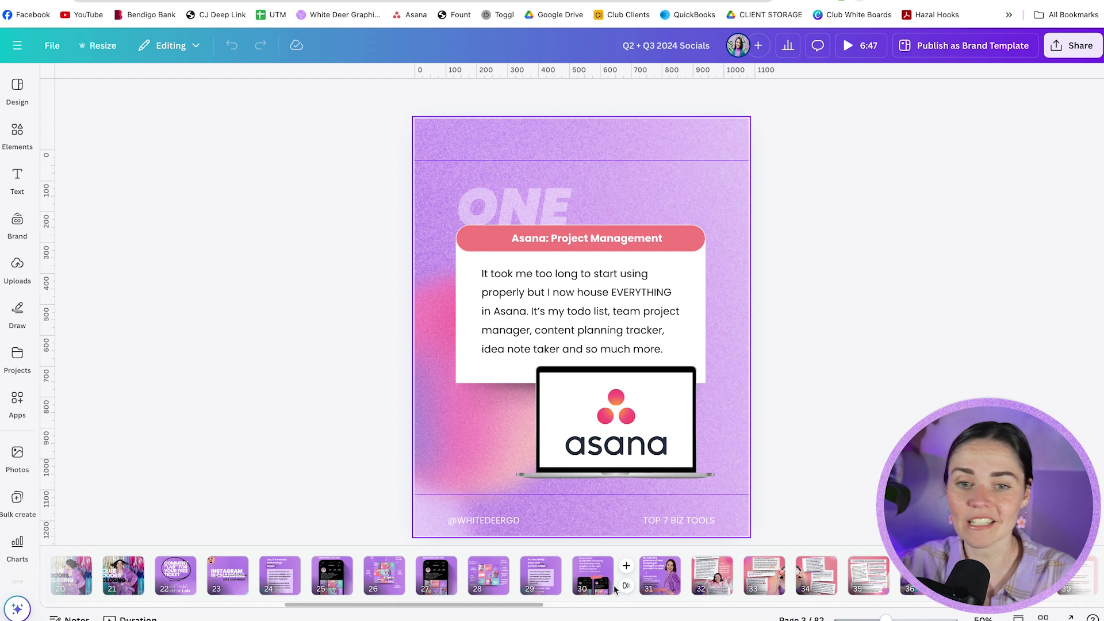
mouse_move(832, 583)
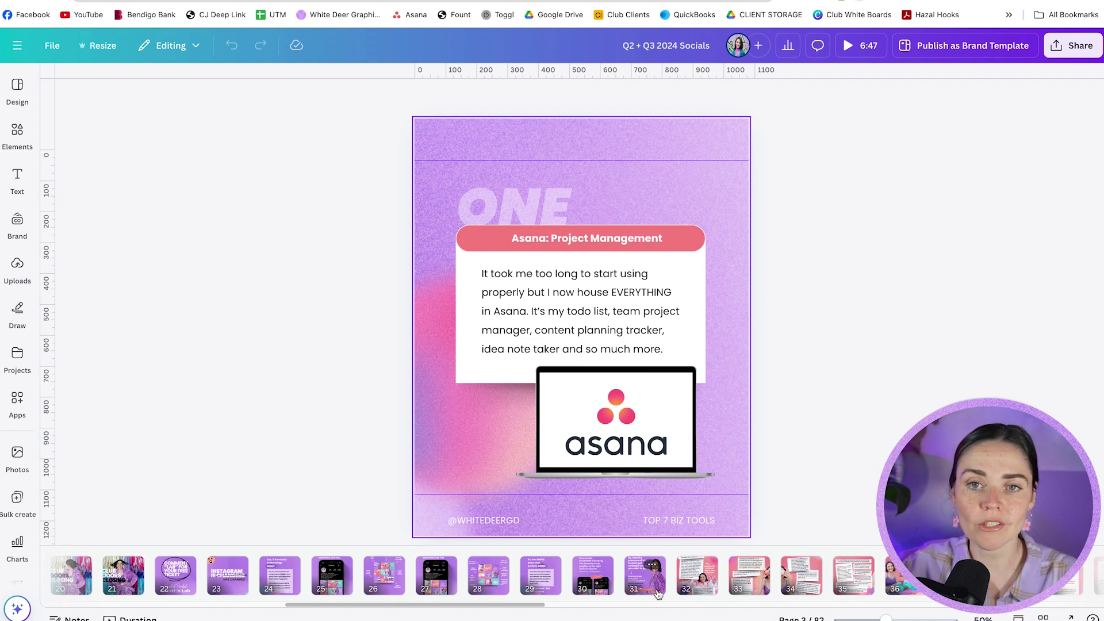
click(498, 586)
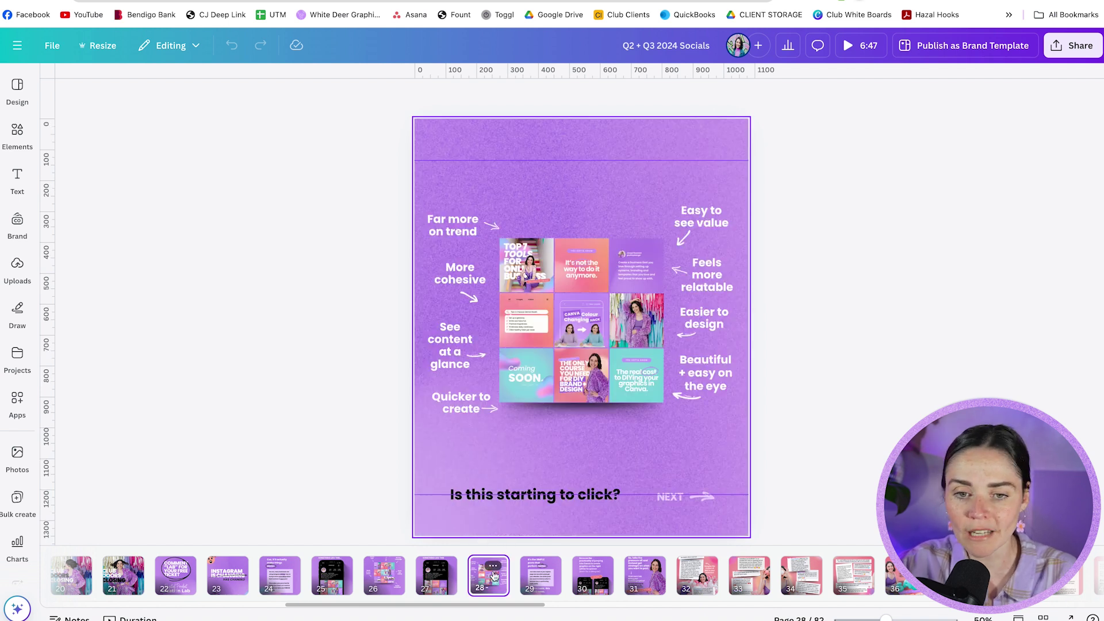
click(494, 567)
click(541, 359)
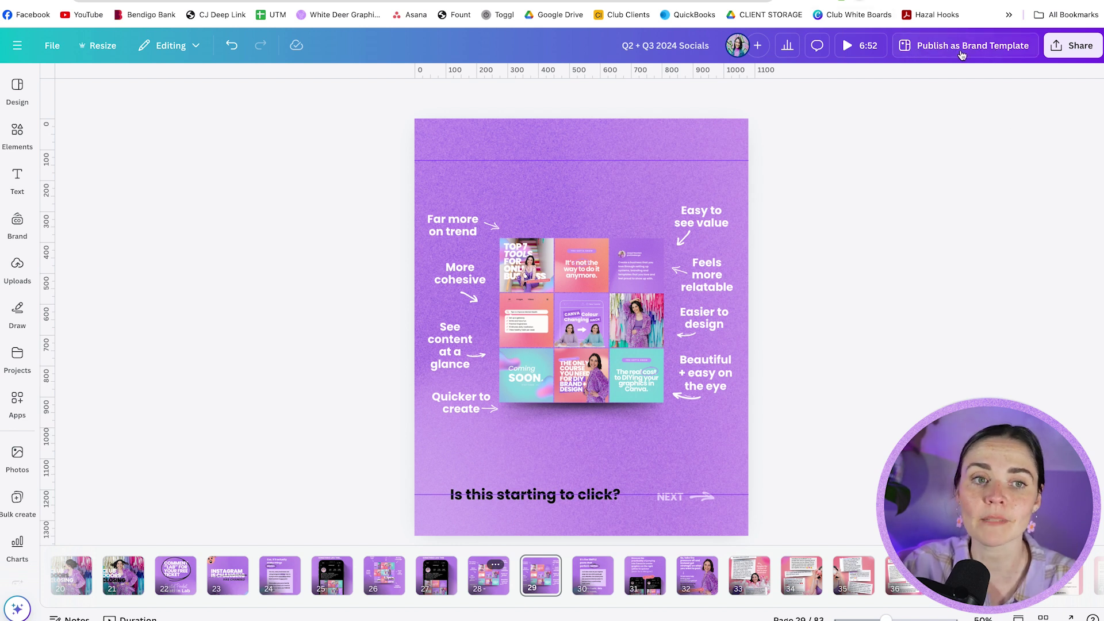
- Add the "Tips to finding colours for your brand" page from the "October22 Socials" brand template as a new page
click(22, 232)
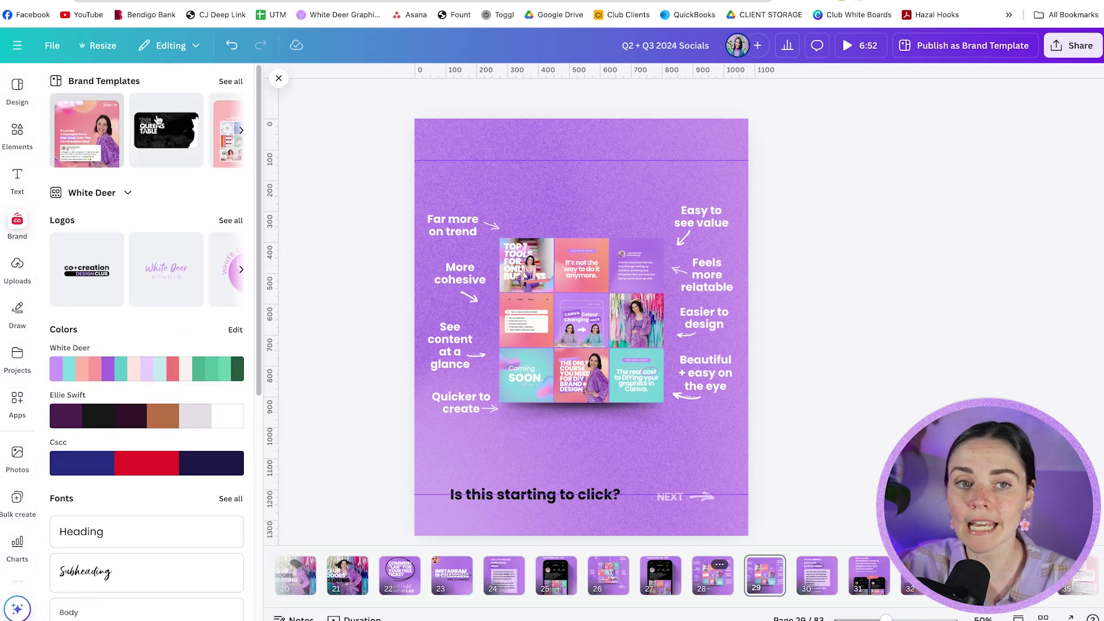
click(230, 81)
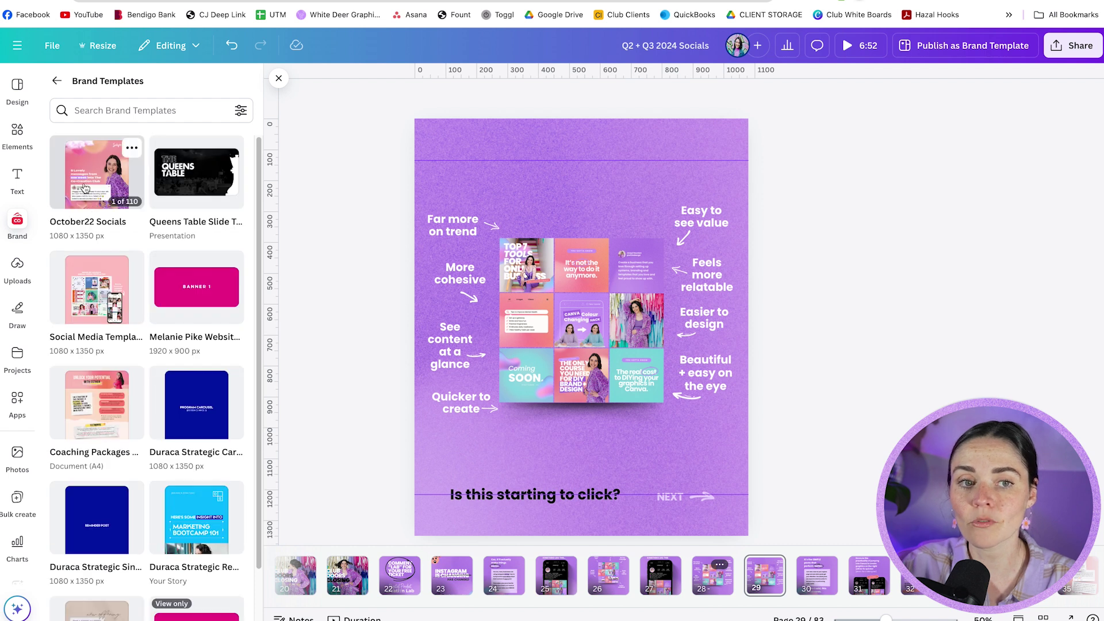
click(88, 179)
scroll(159, 297, down, 10)
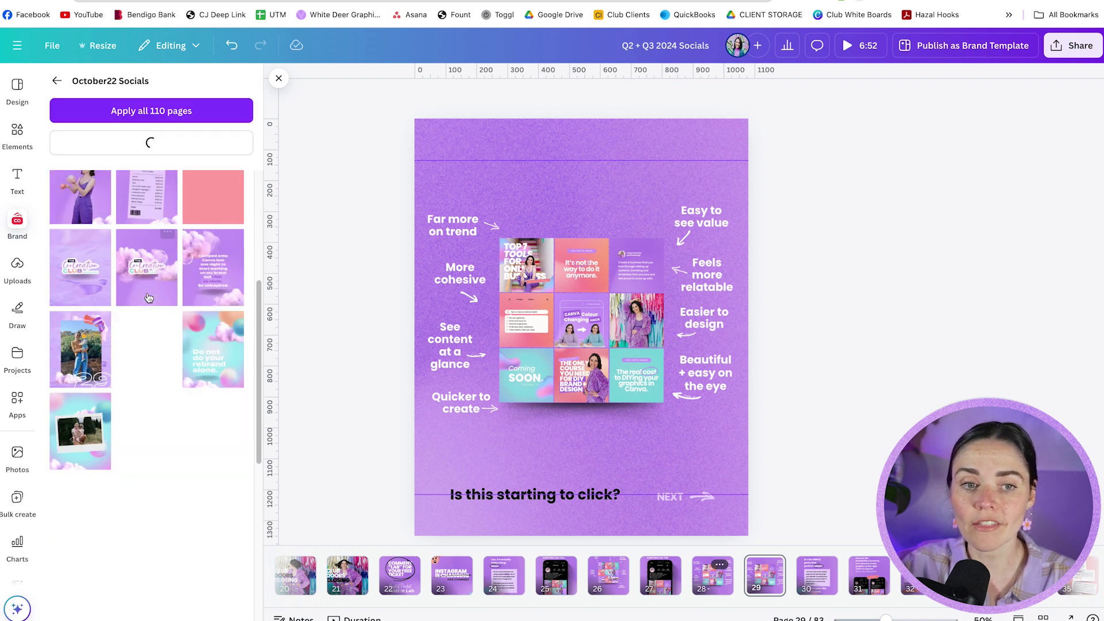
scroll(164, 302, up, 5)
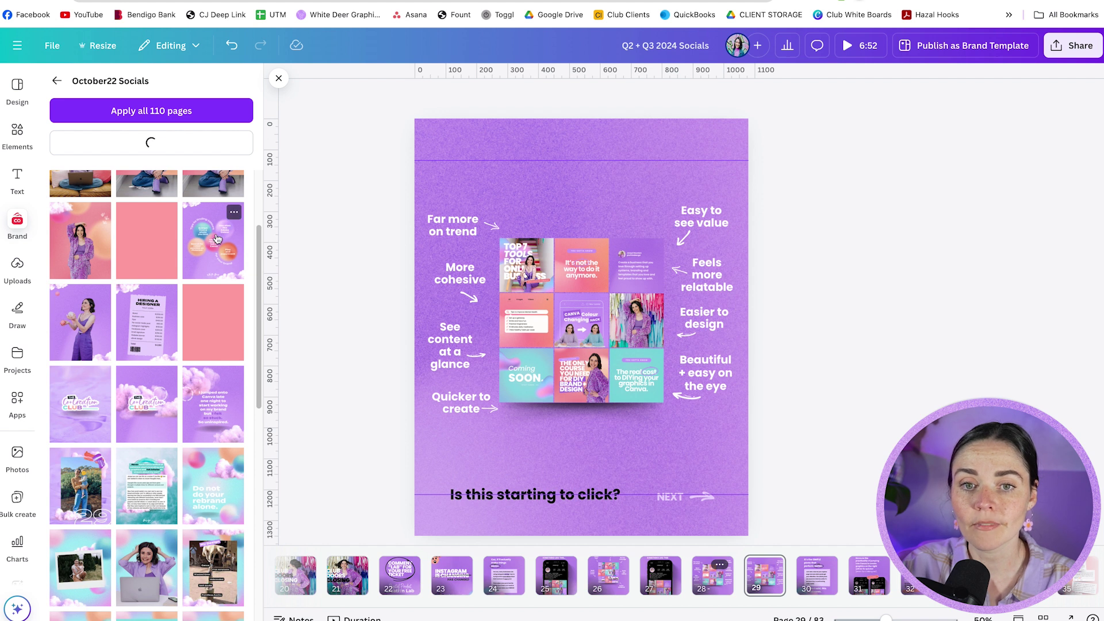
click(216, 234)
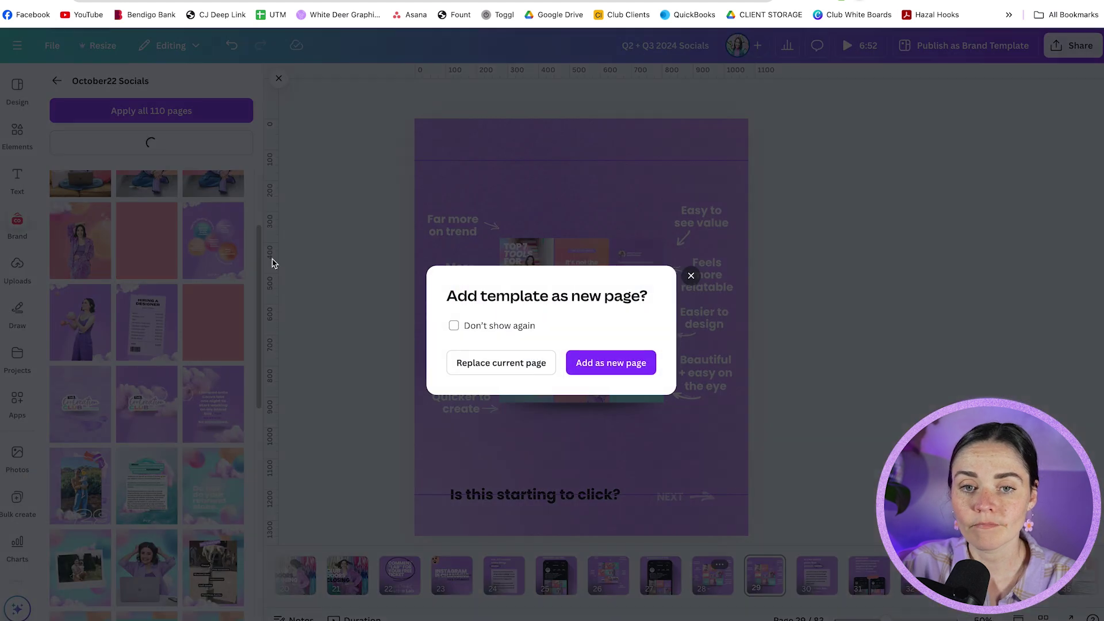
click(611, 364)
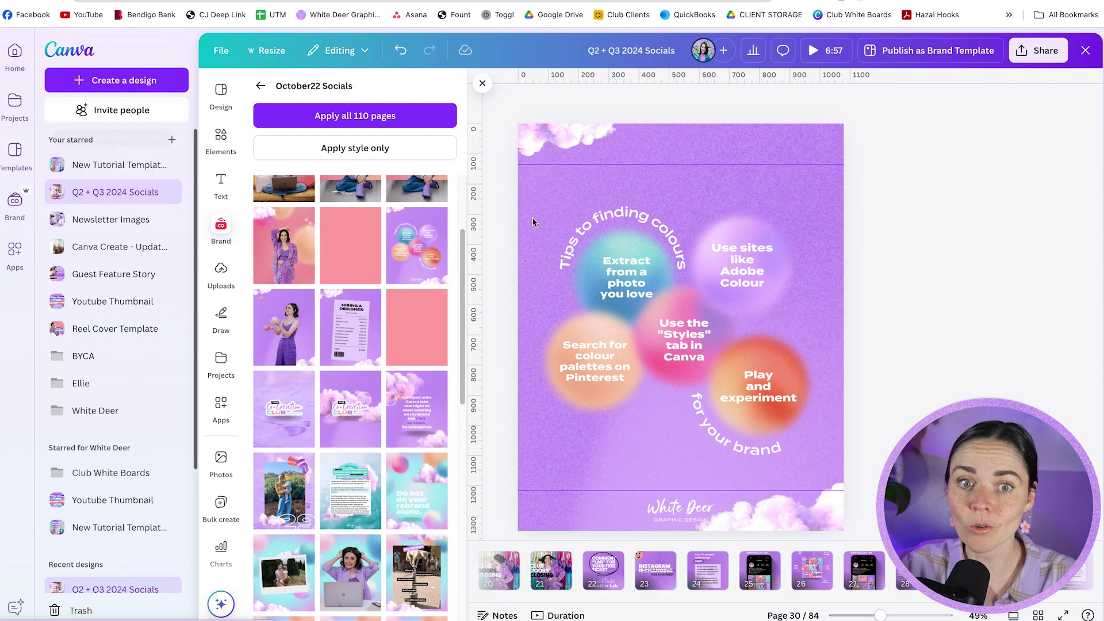
- Look through the White Deer brand kit's logos, colors, fonts, brand voice, photos, graphics and icons
click(261, 86)
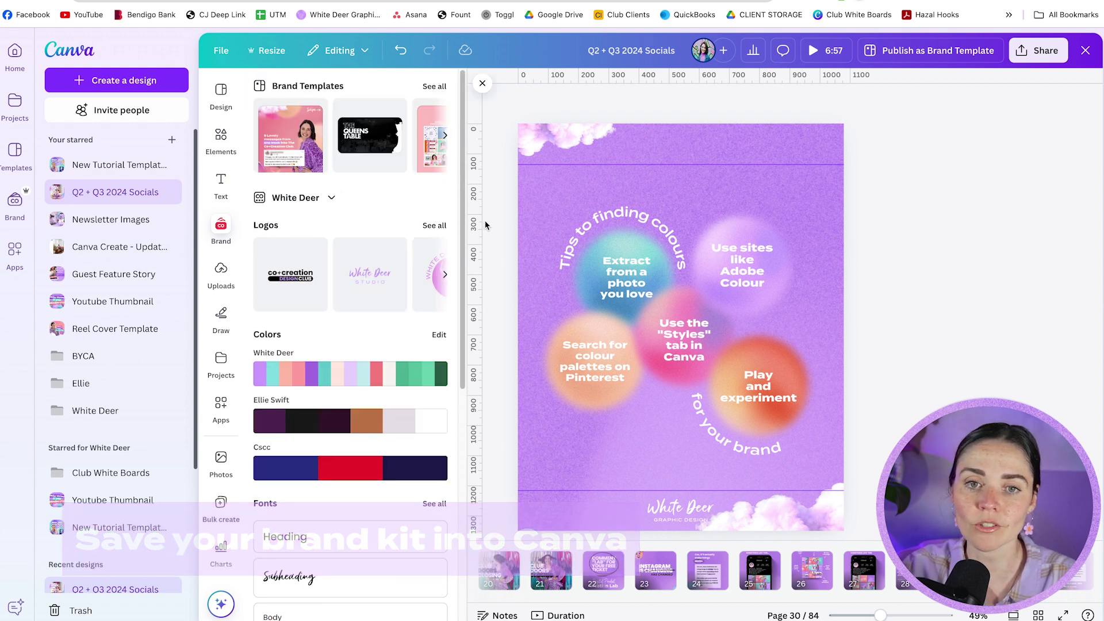
scroll(346, 370, down, 5)
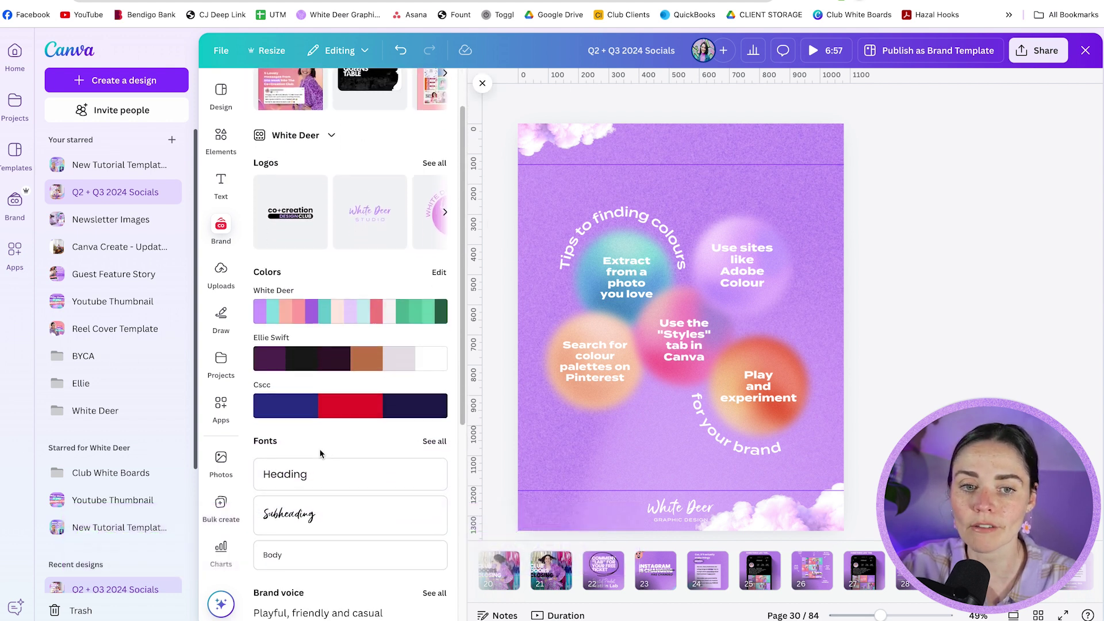
scroll(325, 430, down, 2)
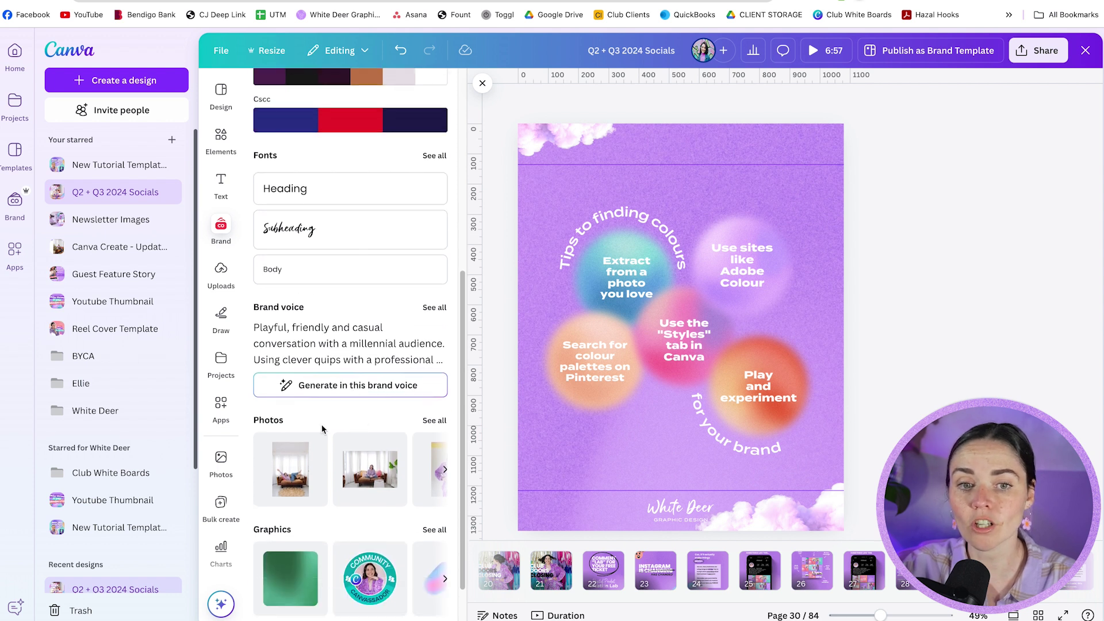
scroll(316, 464, down, 1)
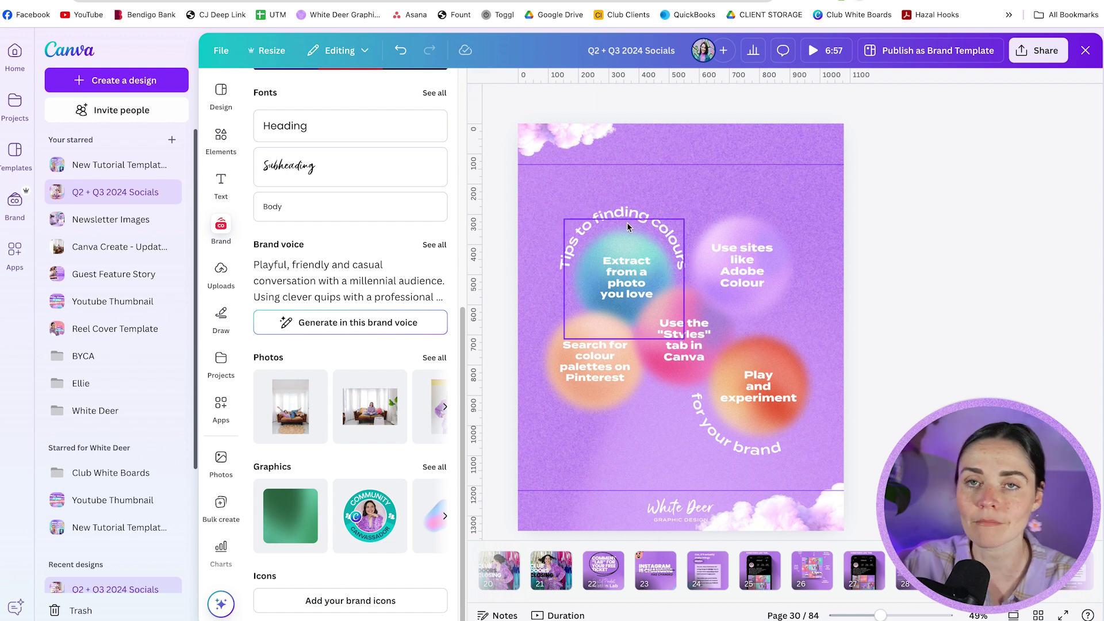
scroll(368, 374, up, 7)
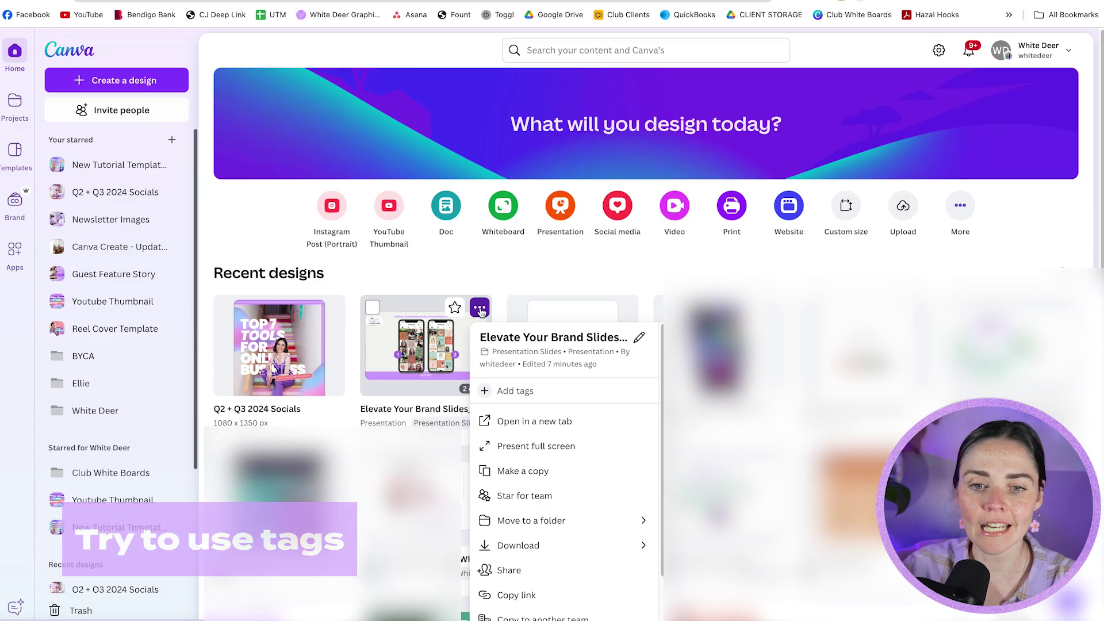
- Add the tag "presentation" to the "Elevate Your Brand Slides" design
click(488, 393)
text(presnt)
click(559, 398)
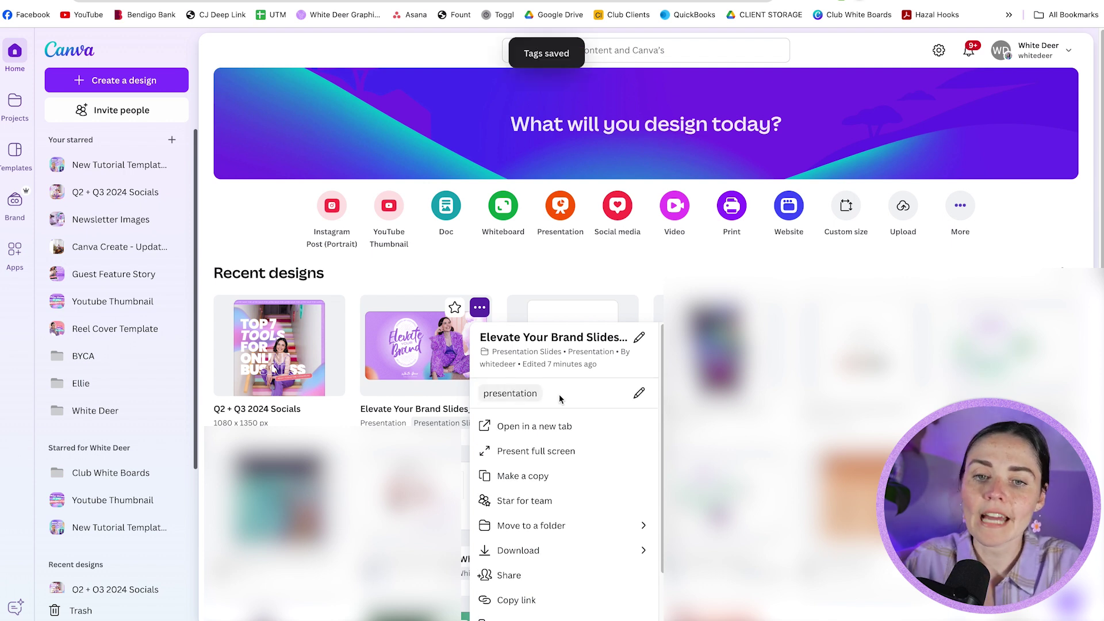